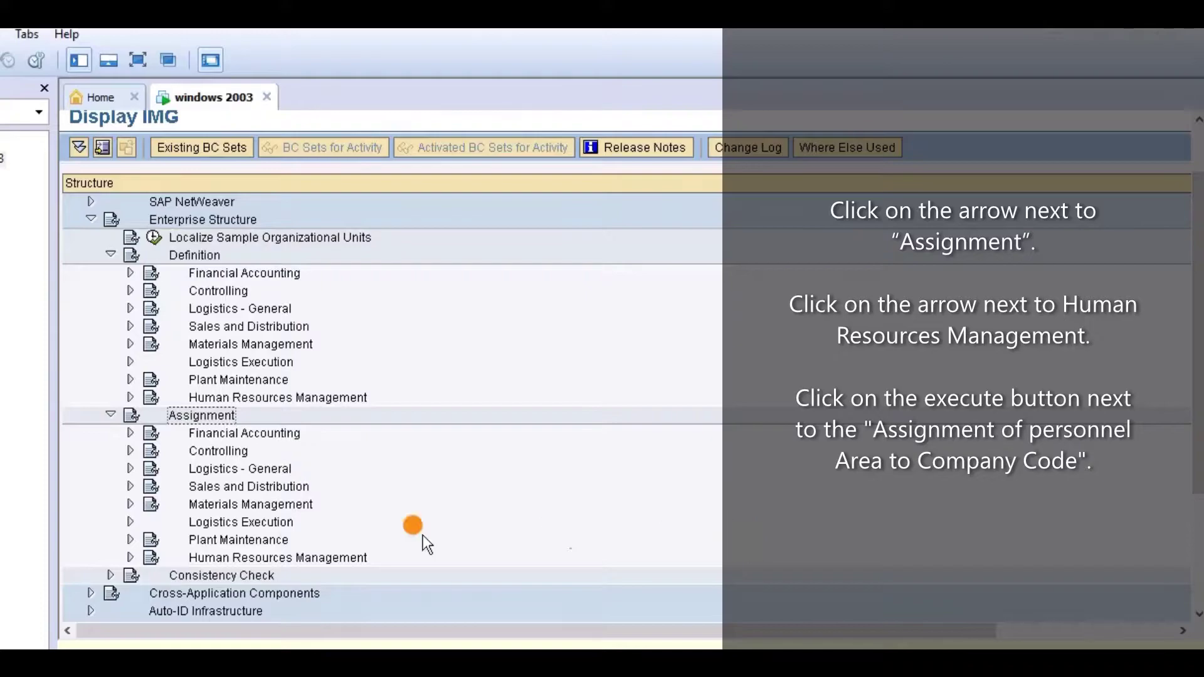
Under Assignment > Human Resources Management, open Assignment of Personnel Area to Company Code
click(131, 557)
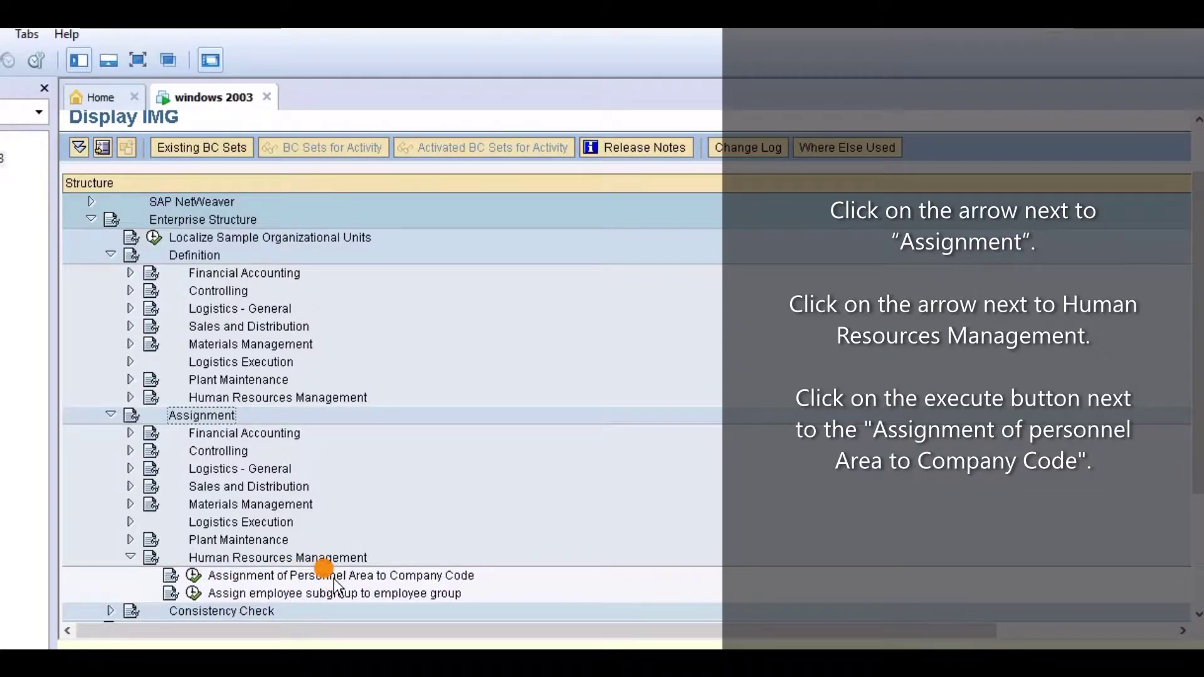
click(194, 575)
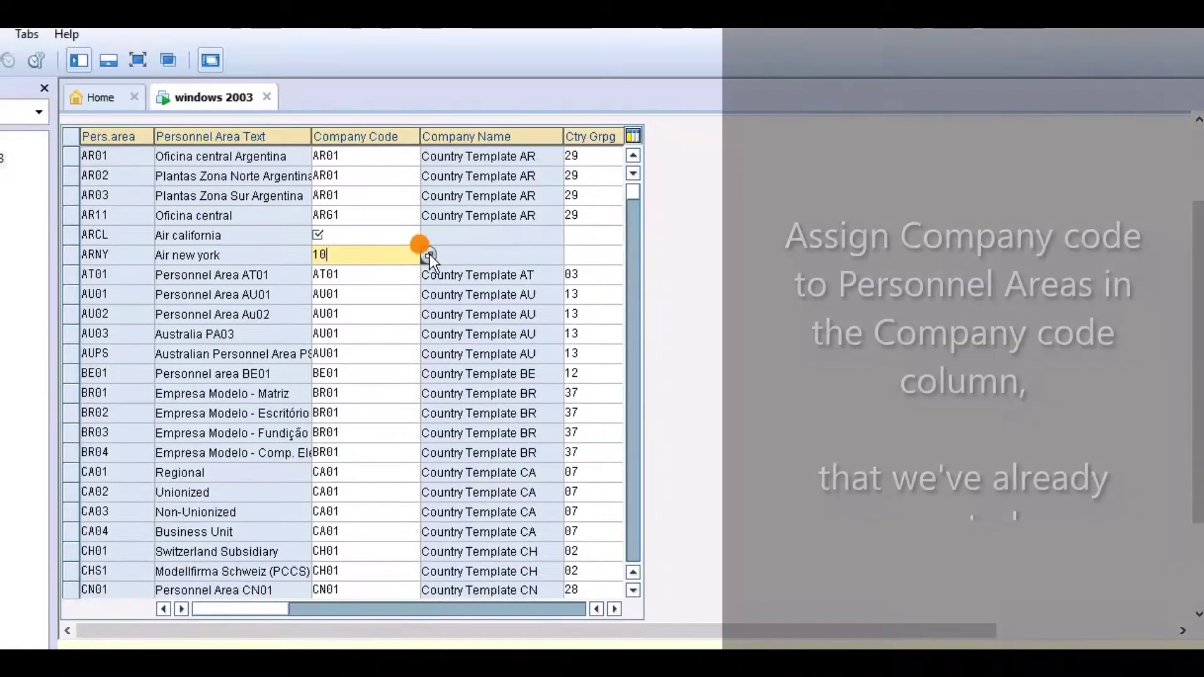
Give personnel area ARNY company code AX01 and country grouping 10 (USA), then save
key(Return)
key(F4)
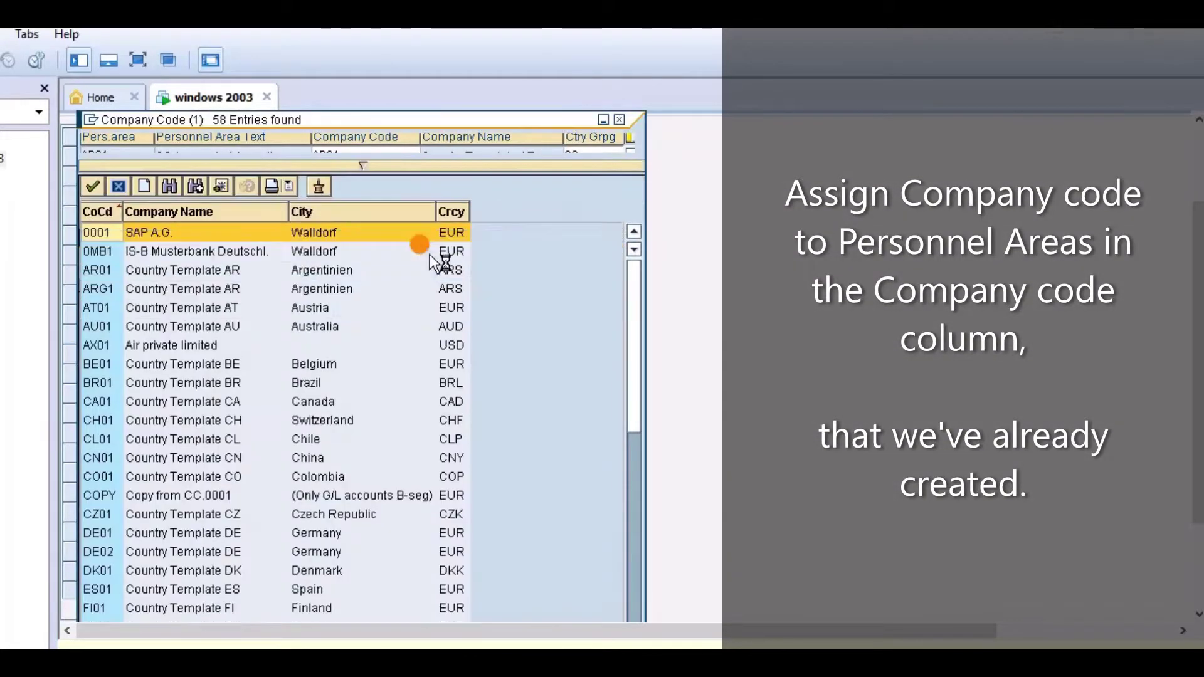
double_click(140, 346)
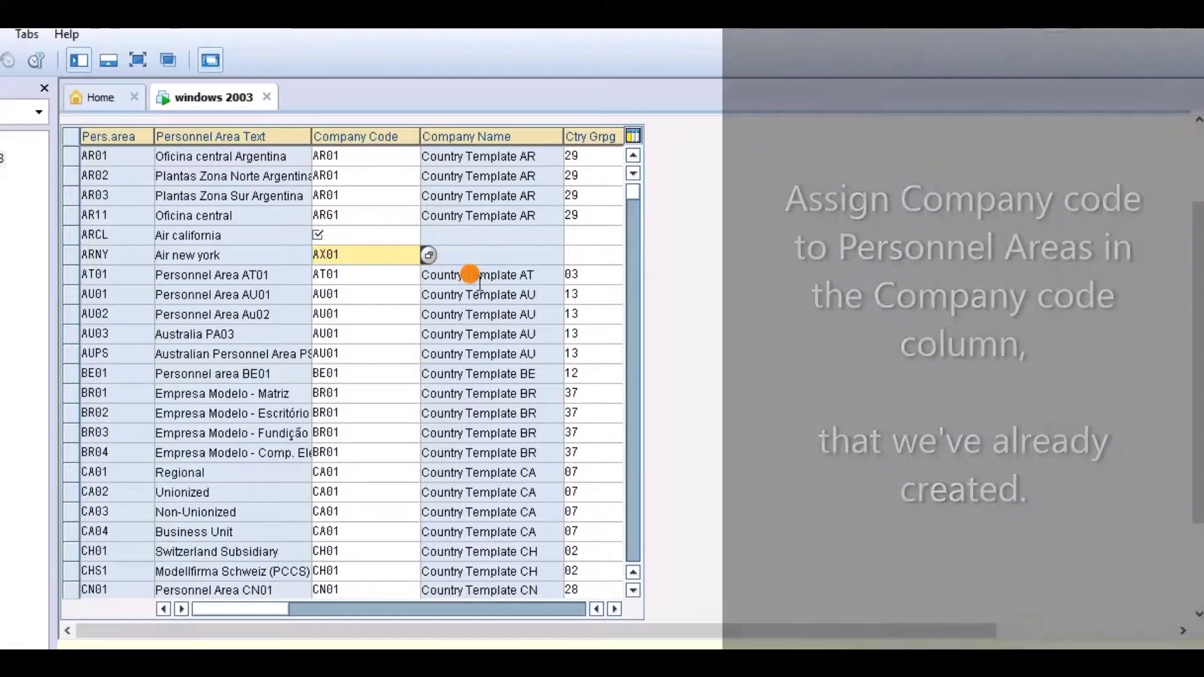
click(571, 257)
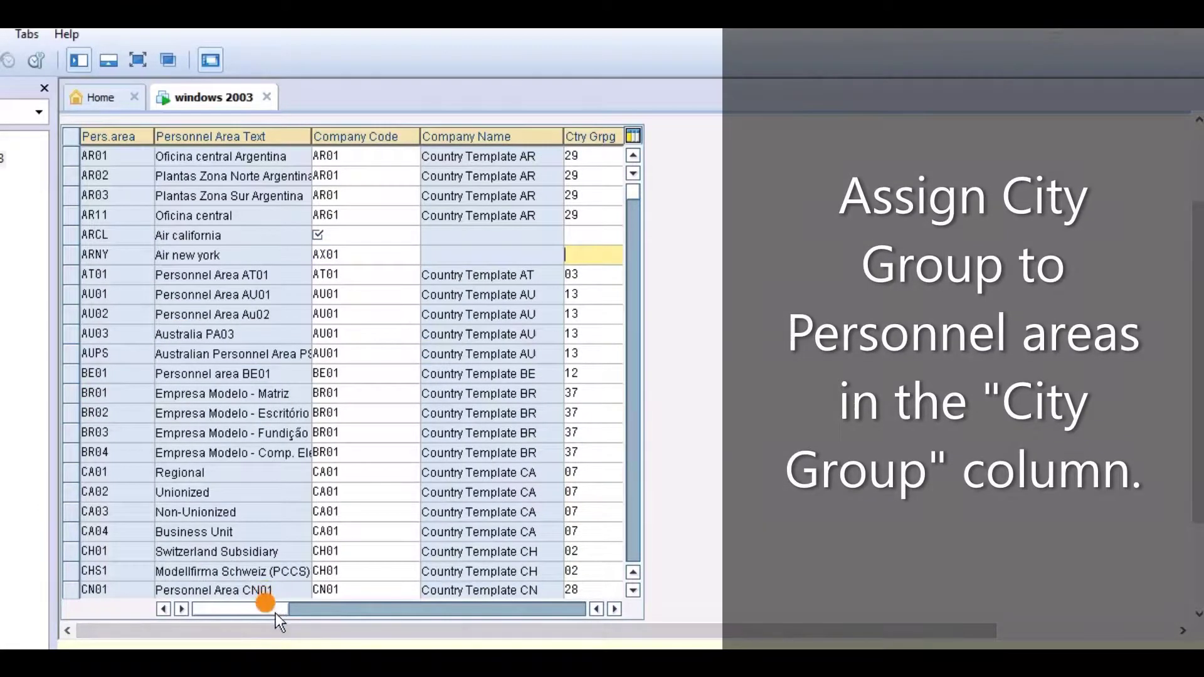
drag(276, 611, 311, 614)
click(487, 256)
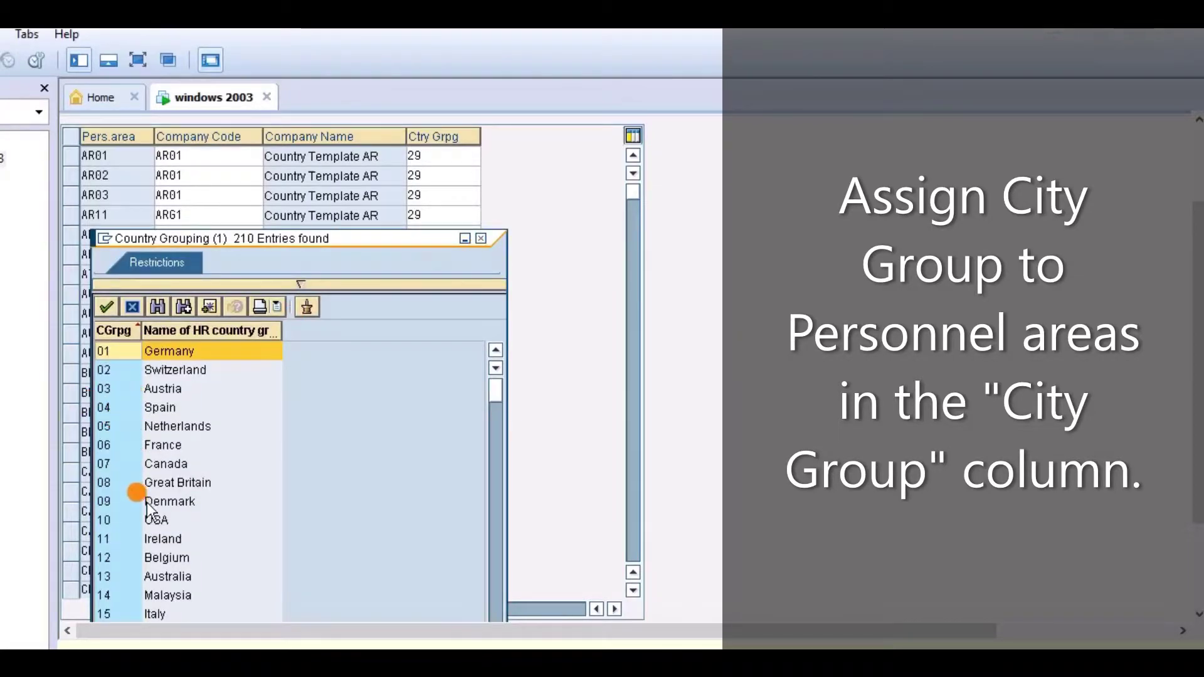
click(157, 520)
double_click(157, 521)
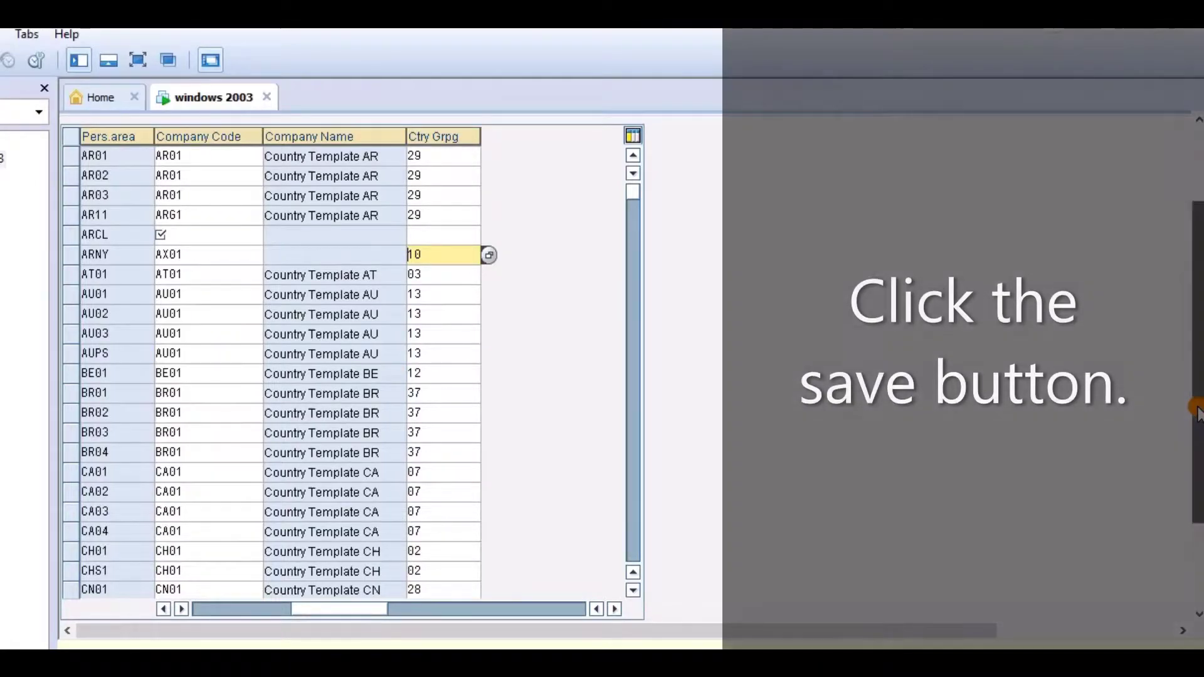
drag(1195, 403, 1197, 295)
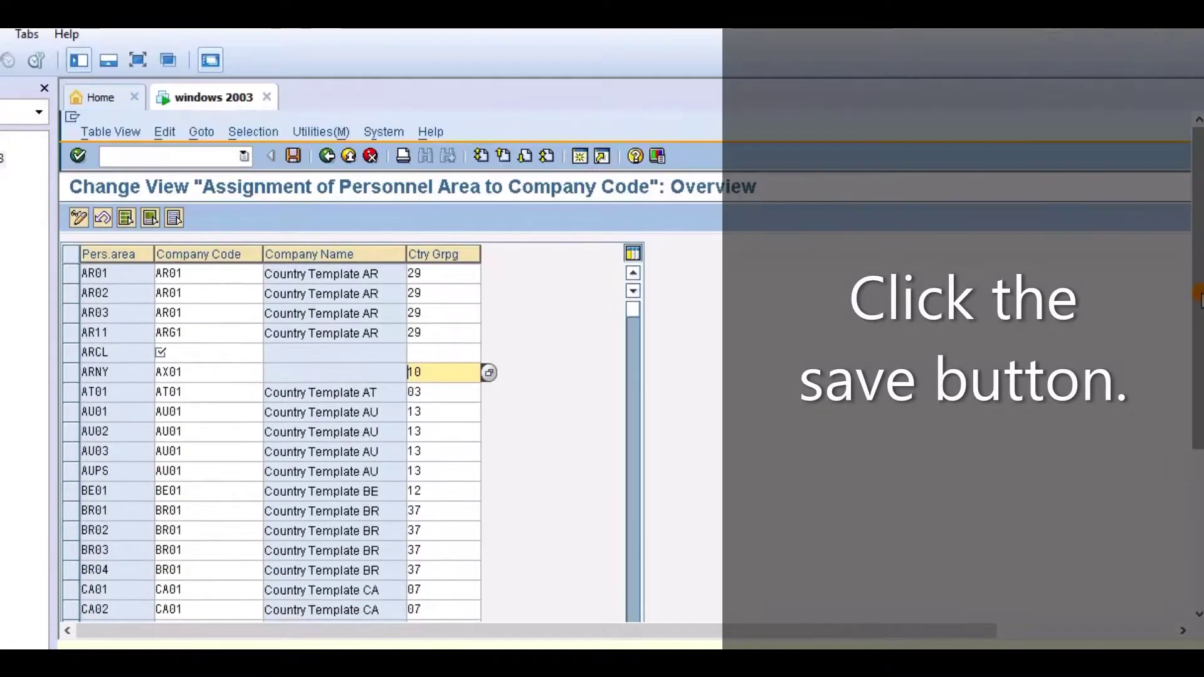
click(293, 156)
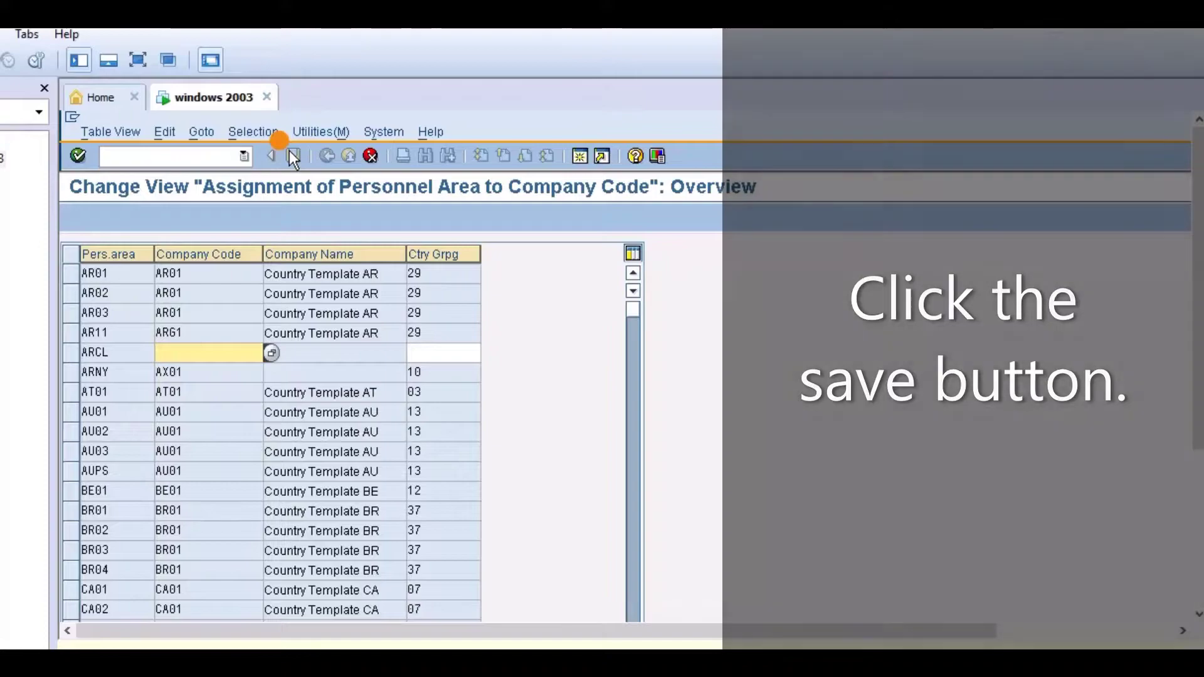
Assign company code AX01 and country grouping 10 (USA) to personnel area ARCL
click(272, 351)
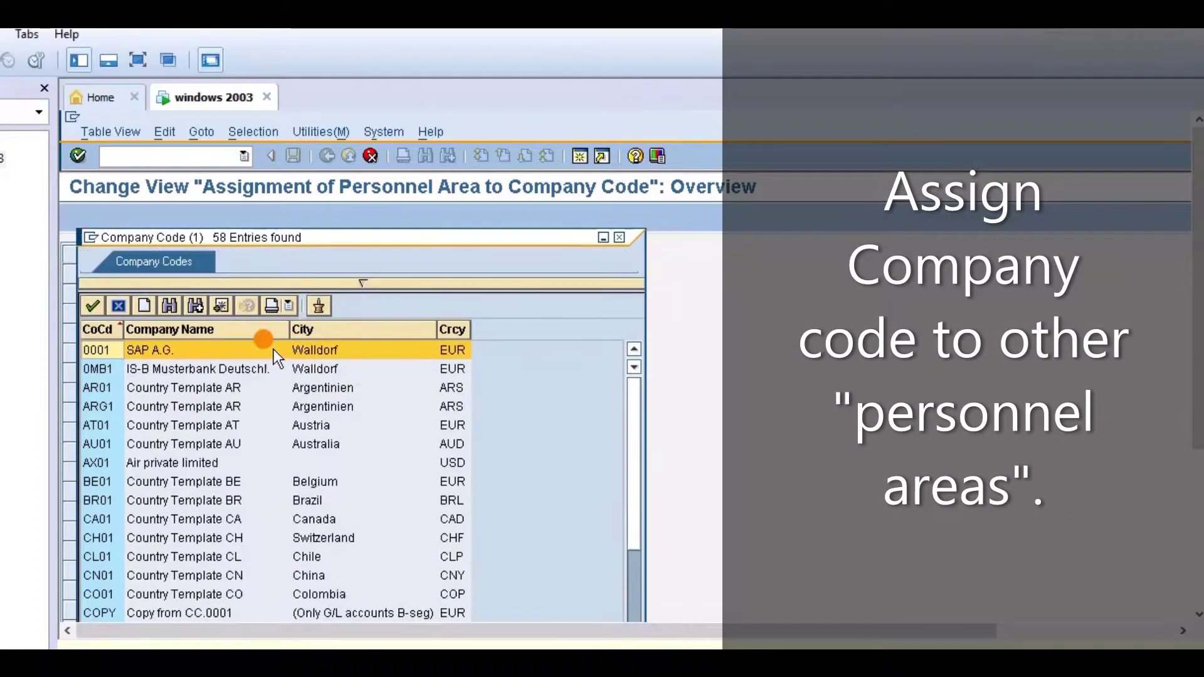
double_click(129, 462)
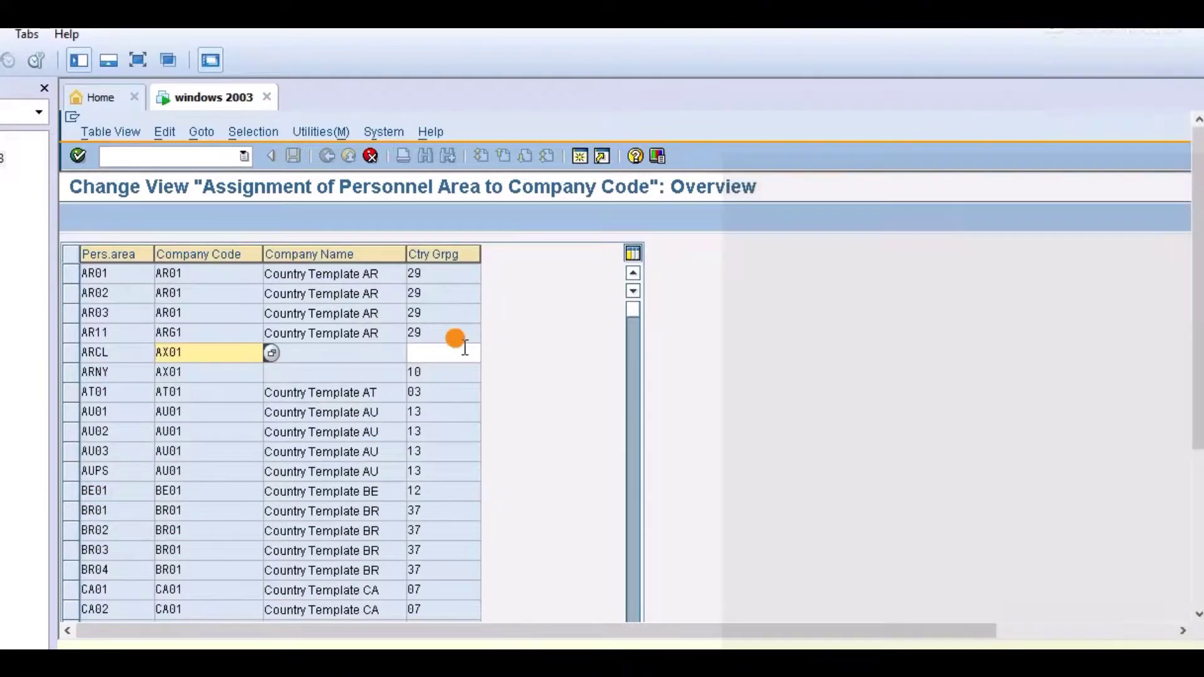
click(476, 372)
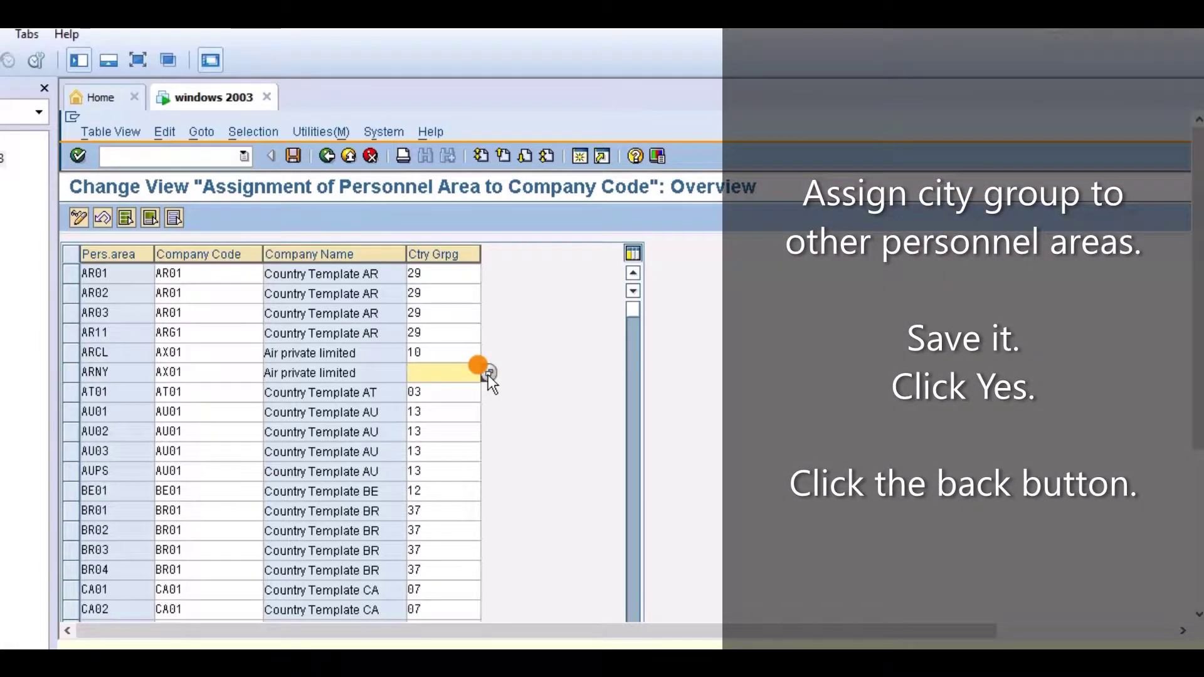
click(488, 373)
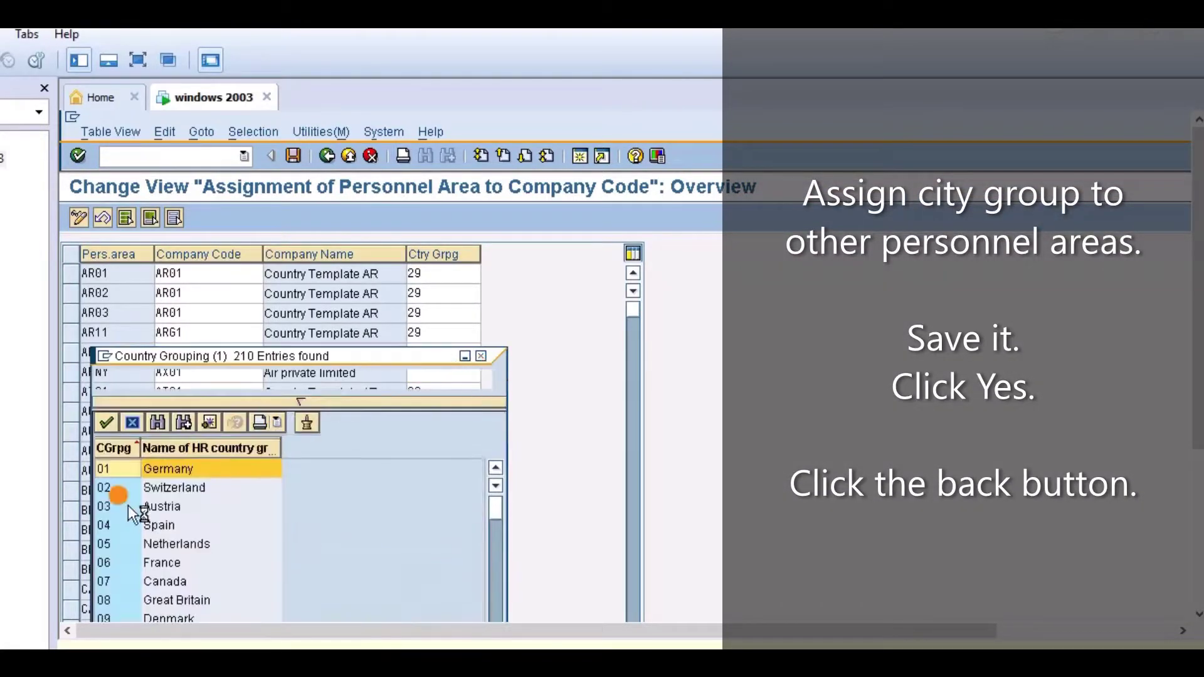
drag(504, 506, 493, 528)
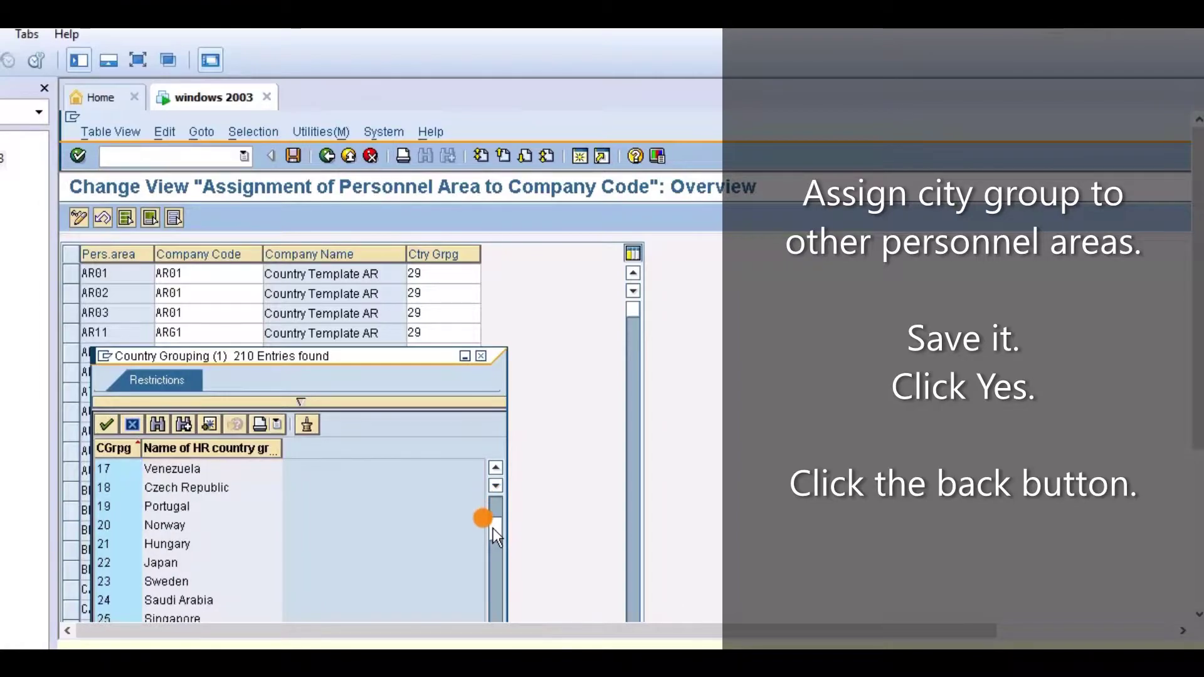
click(501, 469)
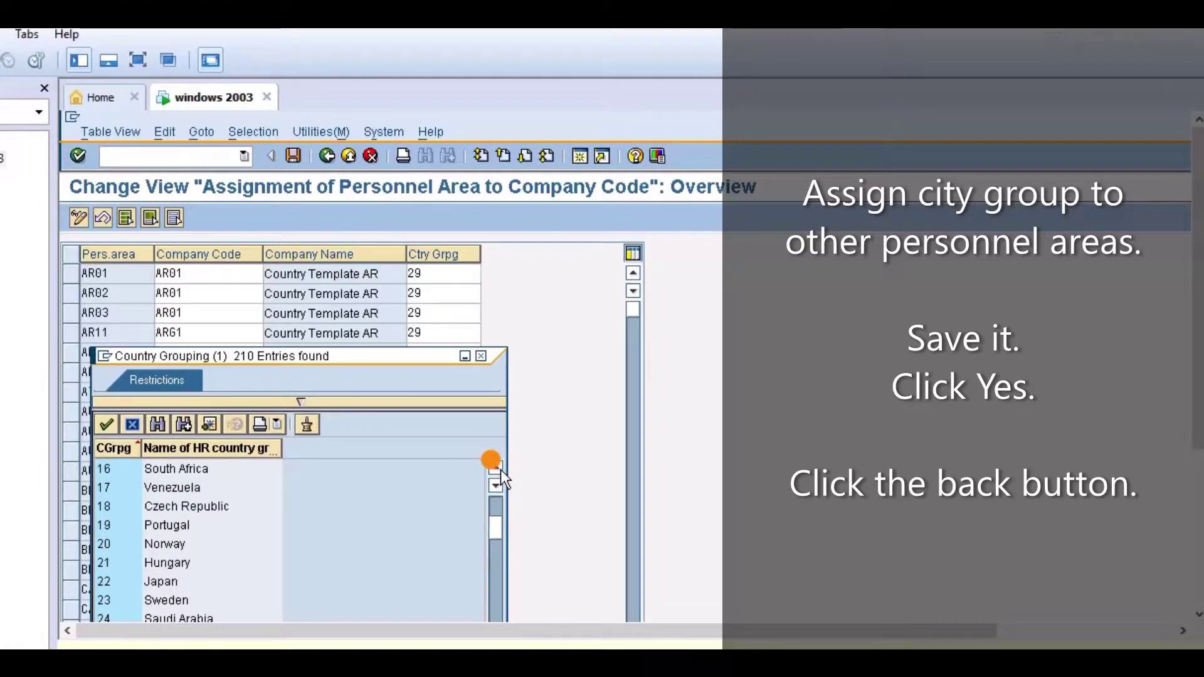
click(500, 469)
click(500, 469)
click(500, 469)
click(500, 469)
click(502, 469)
click(501, 469)
double_click(241, 473)
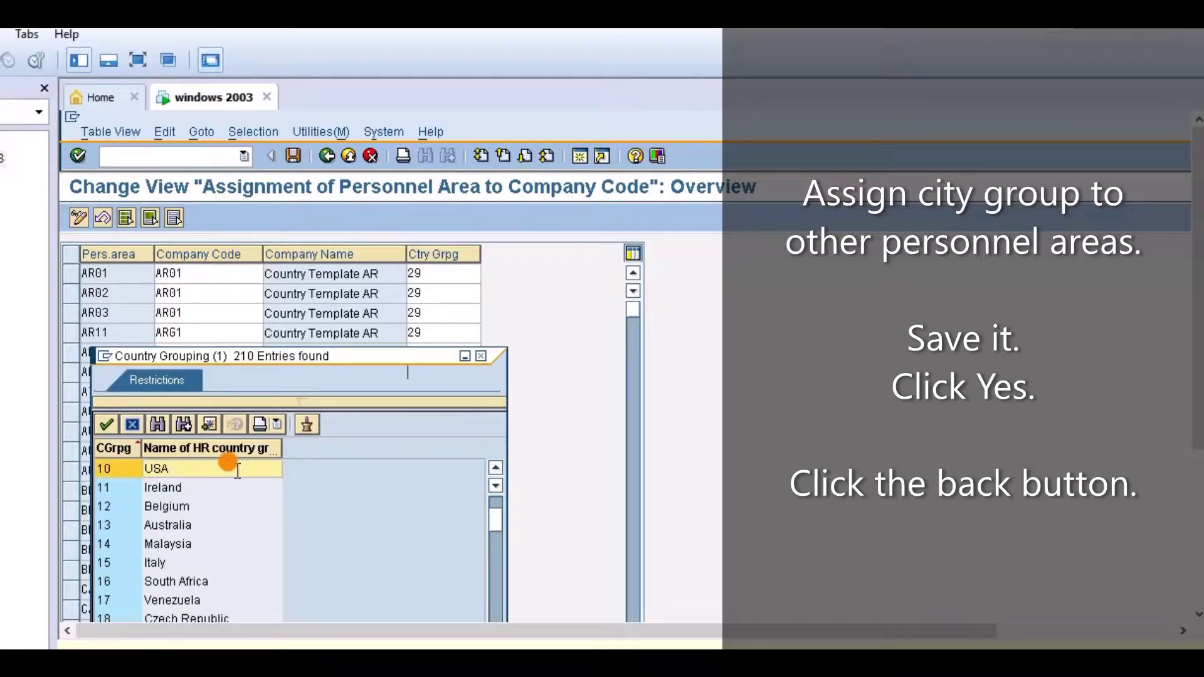
Save the assignments, confirm the country grouping change, and return to the IMG structure
click(294, 156)
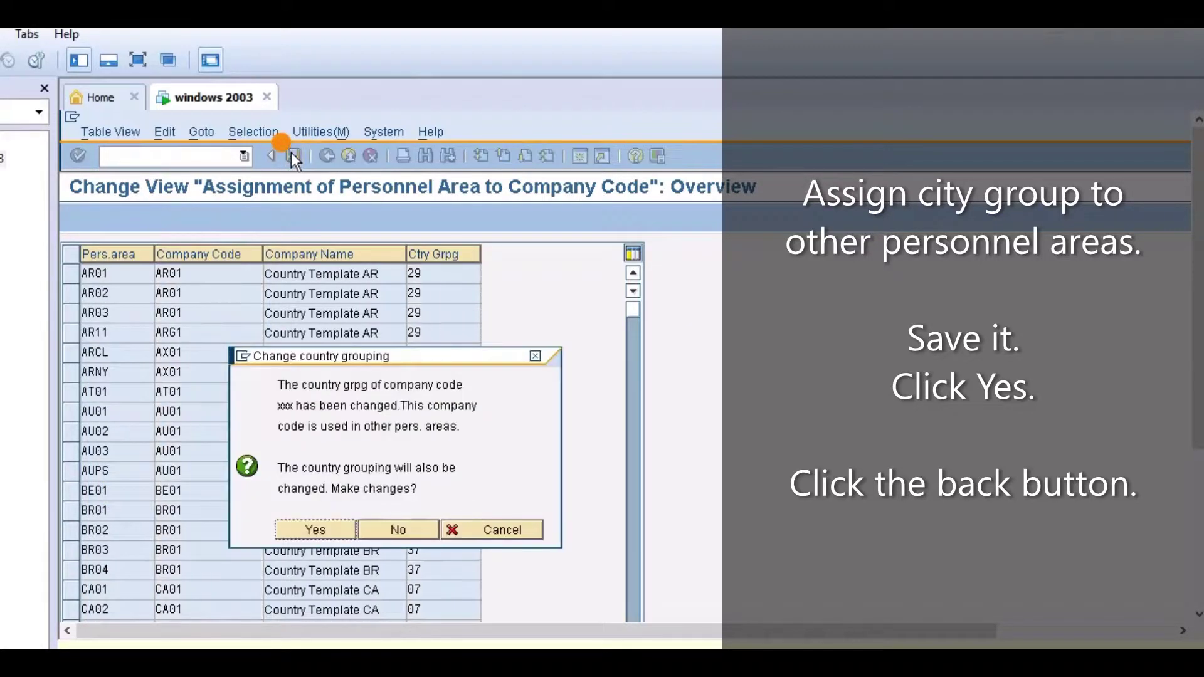
click(317, 529)
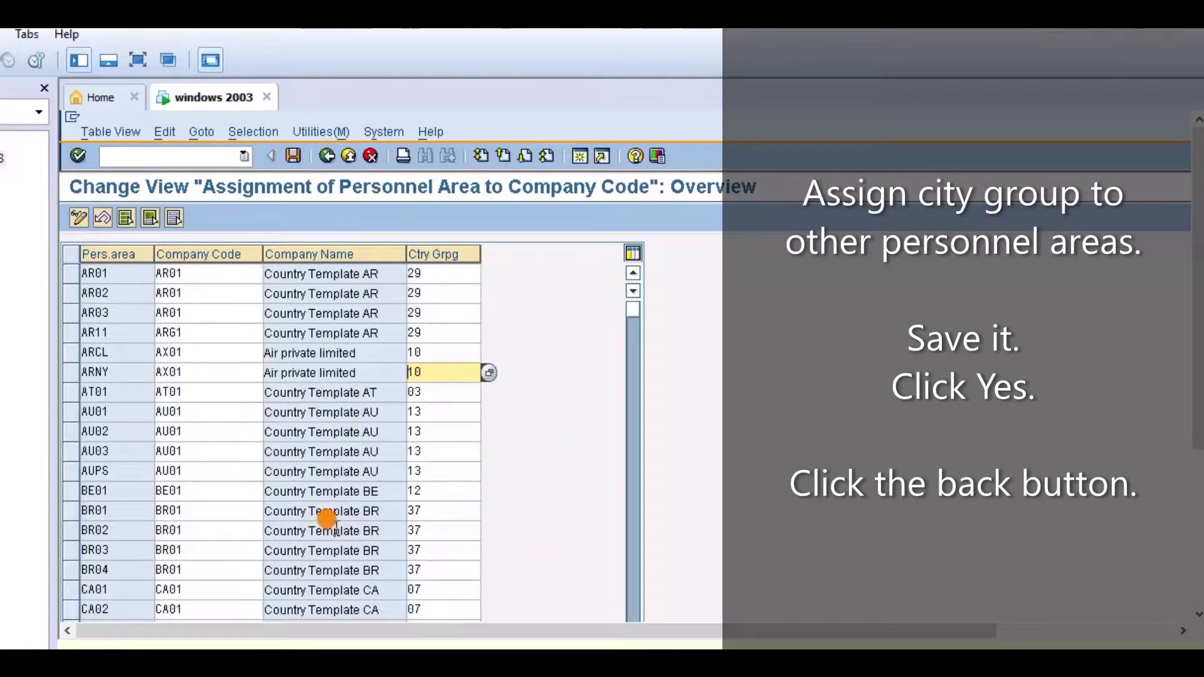
click(328, 156)
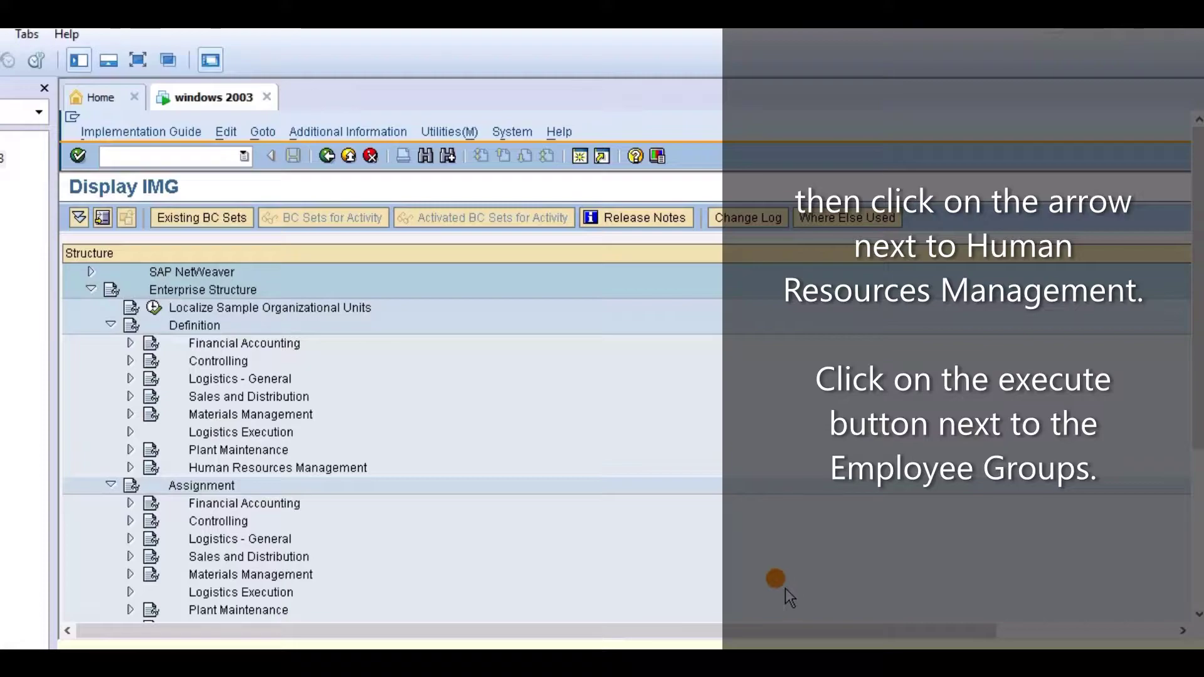
Open Employee Groups under Definition > Human Resources Management, listing groups 1–9, B and C
click(110, 485)
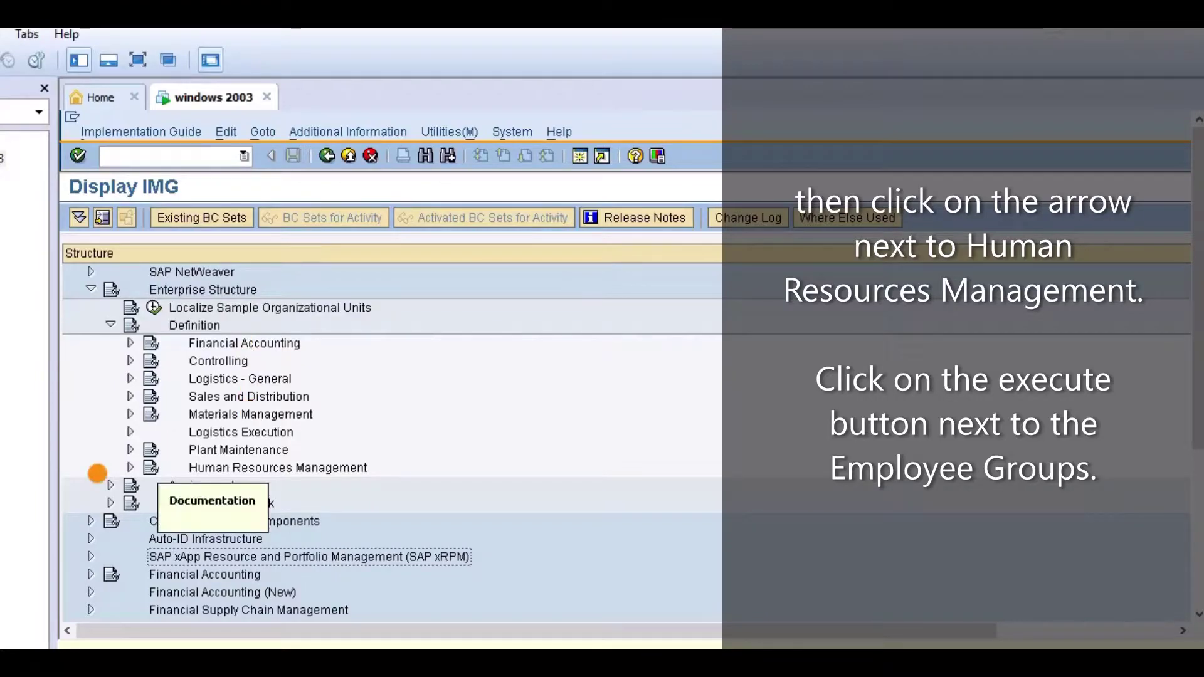
click(130, 468)
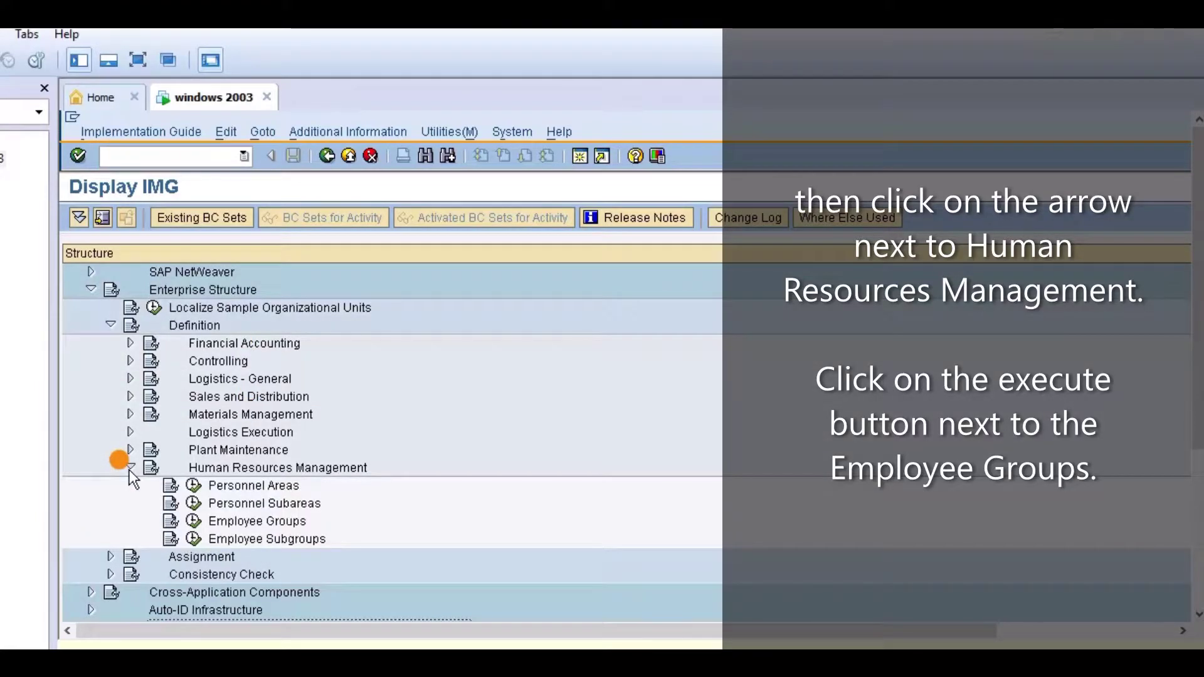
click(194, 523)
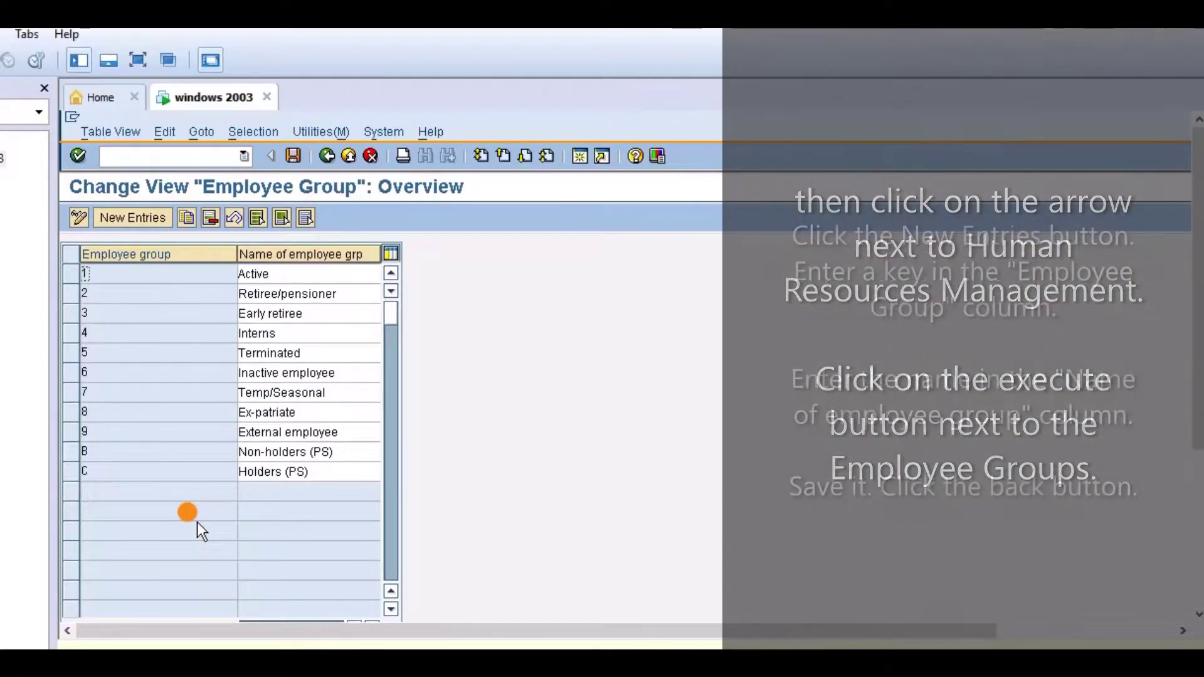
Add new employee groups R 'regular' and T 'trainee'
click(132, 220)
click(150, 271)
text(r)
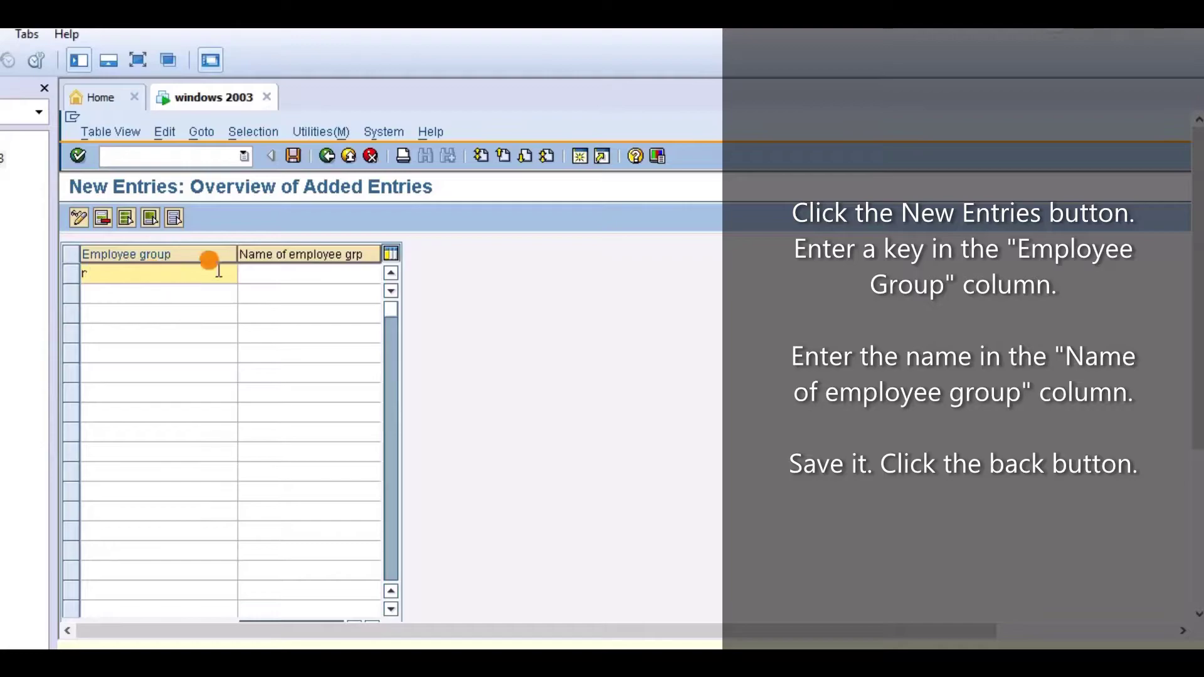
click(264, 269)
text(regul)
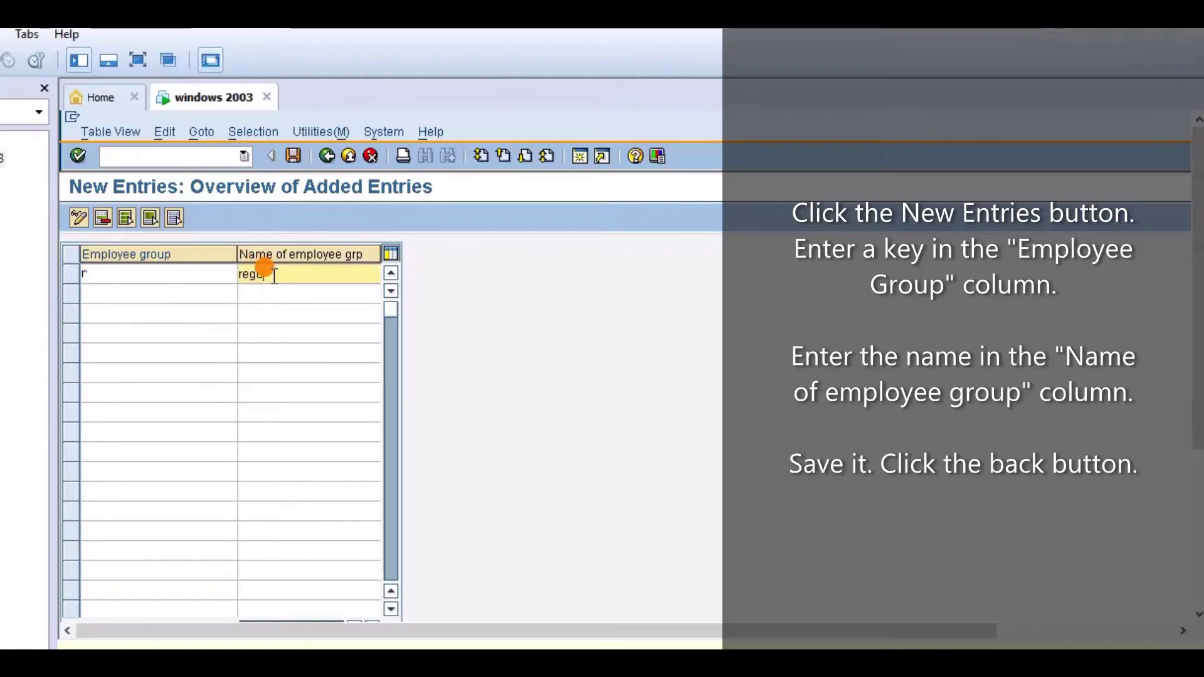
text(ar)
click(210, 290)
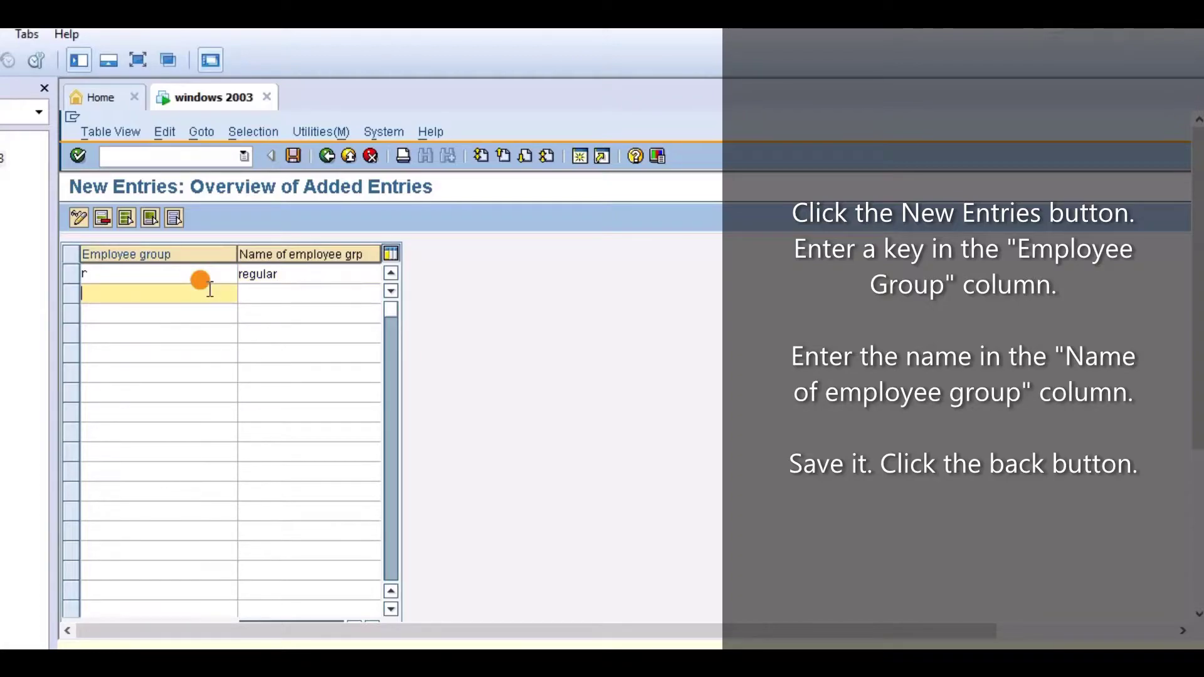
text(t)
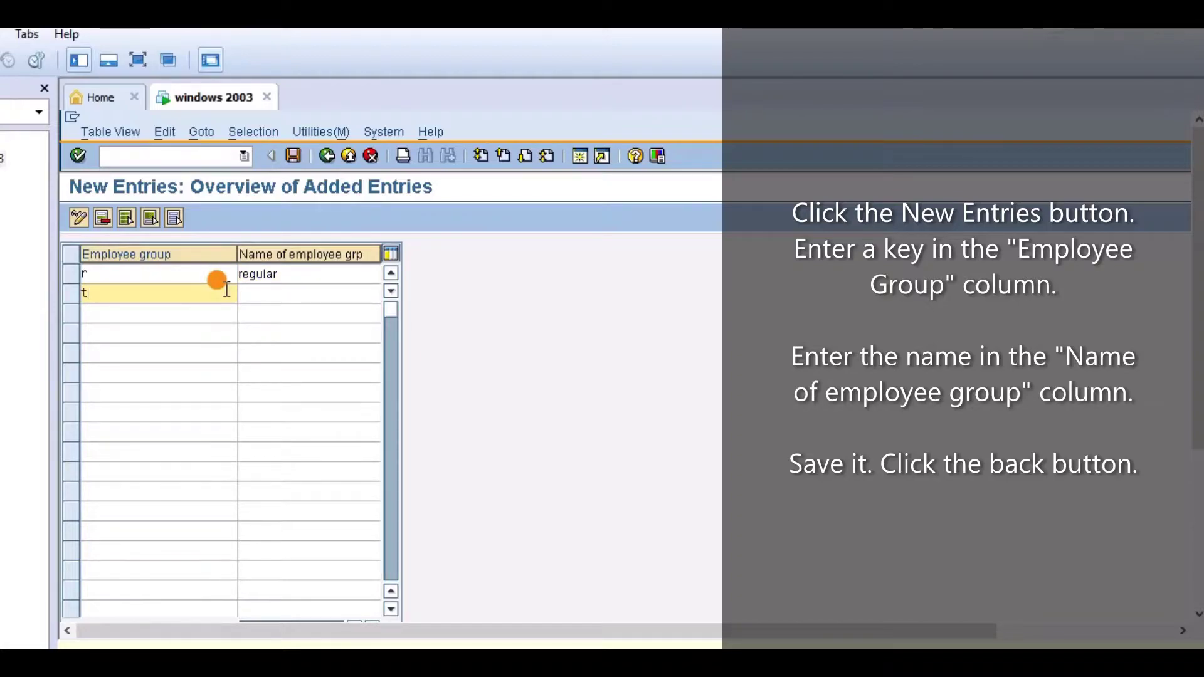
click(254, 295)
text(trainee)
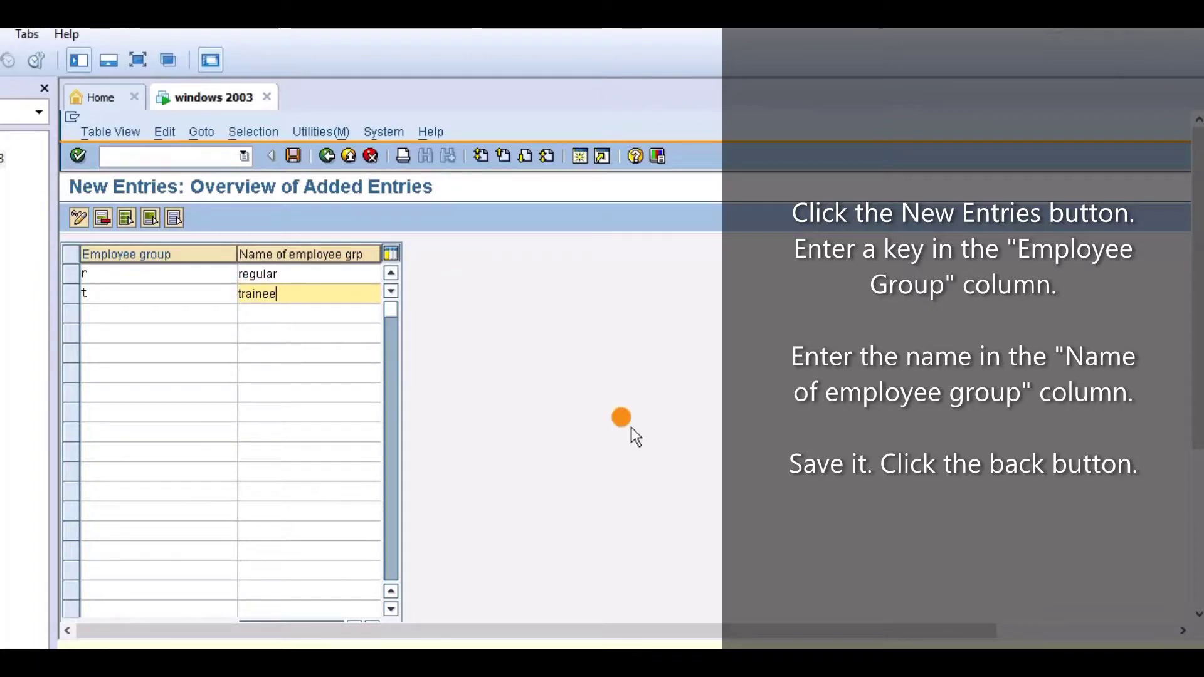
Save the new employee groups and go back to the Display IMG structure
click(293, 156)
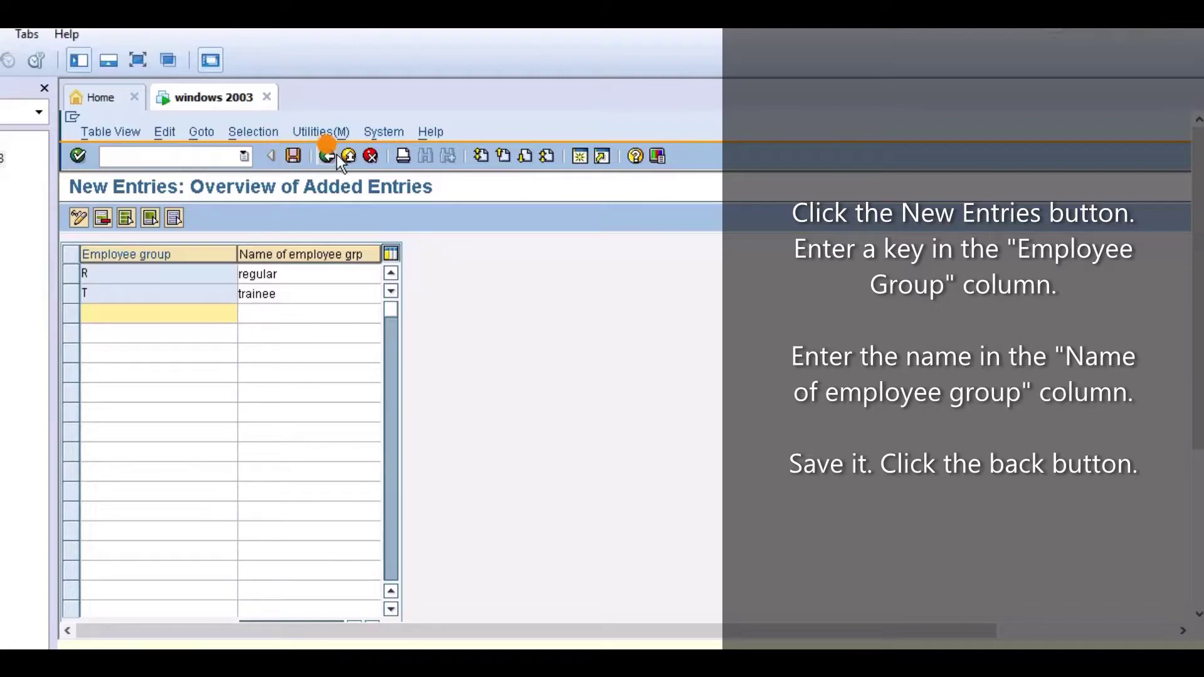
click(321, 156)
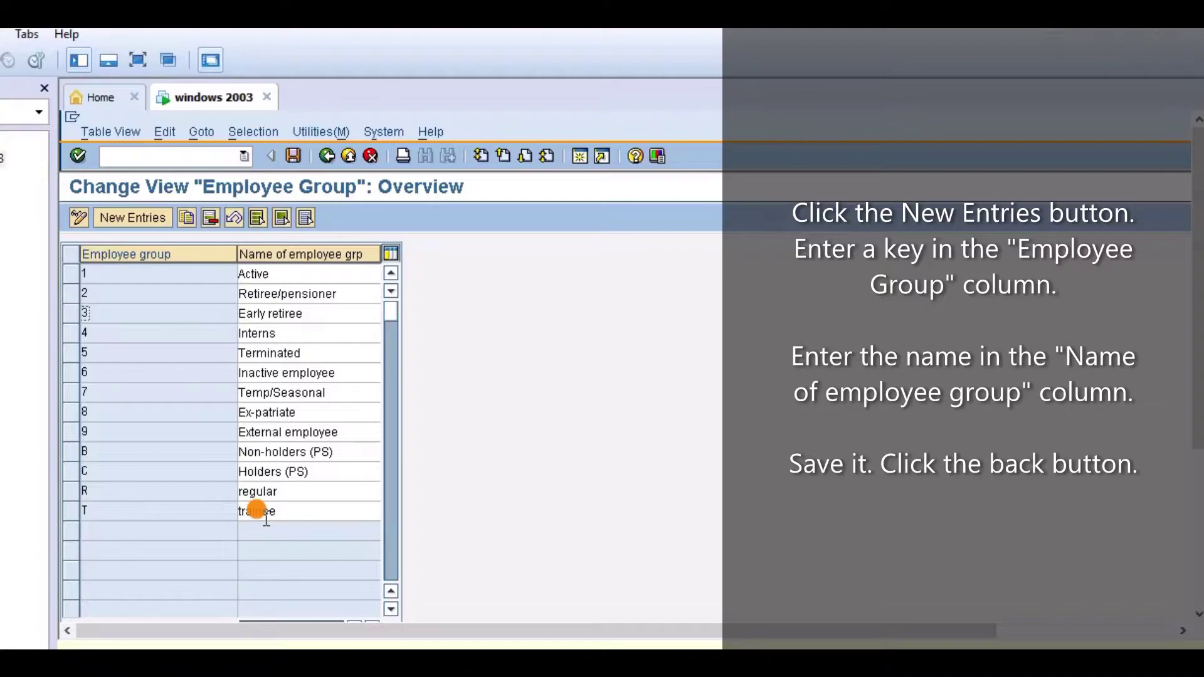
click(322, 158)
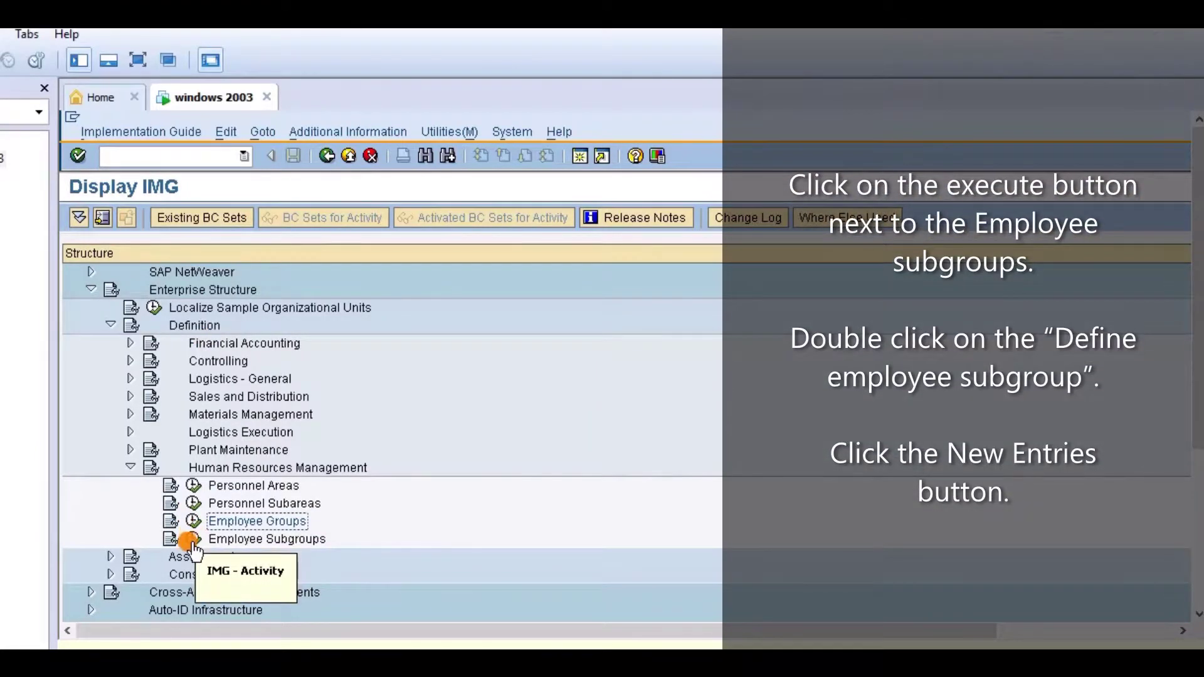
Open the Define employee subgroup table and start new entries
click(193, 540)
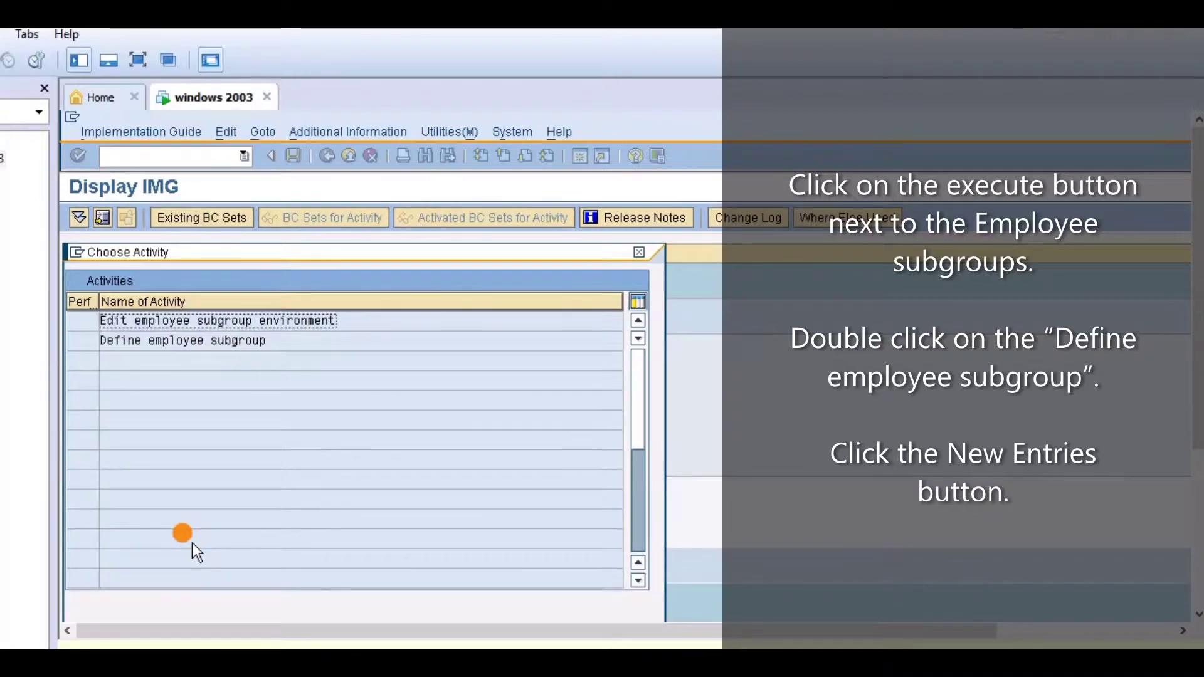
double_click(191, 339)
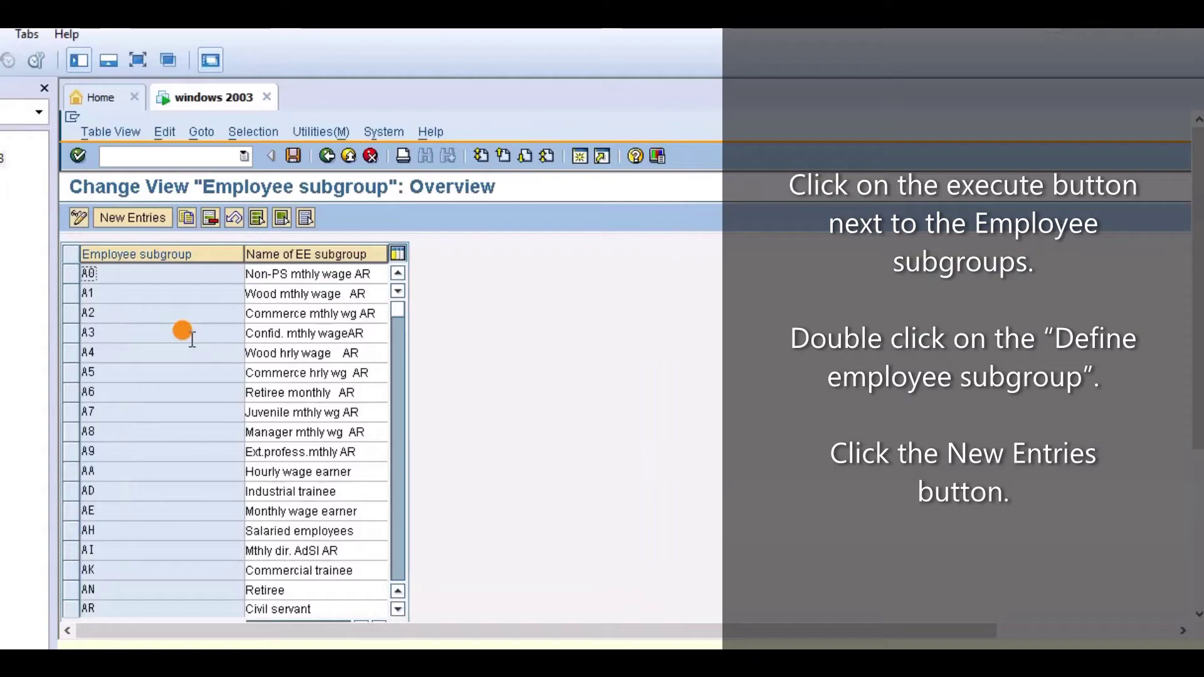
click(397, 533)
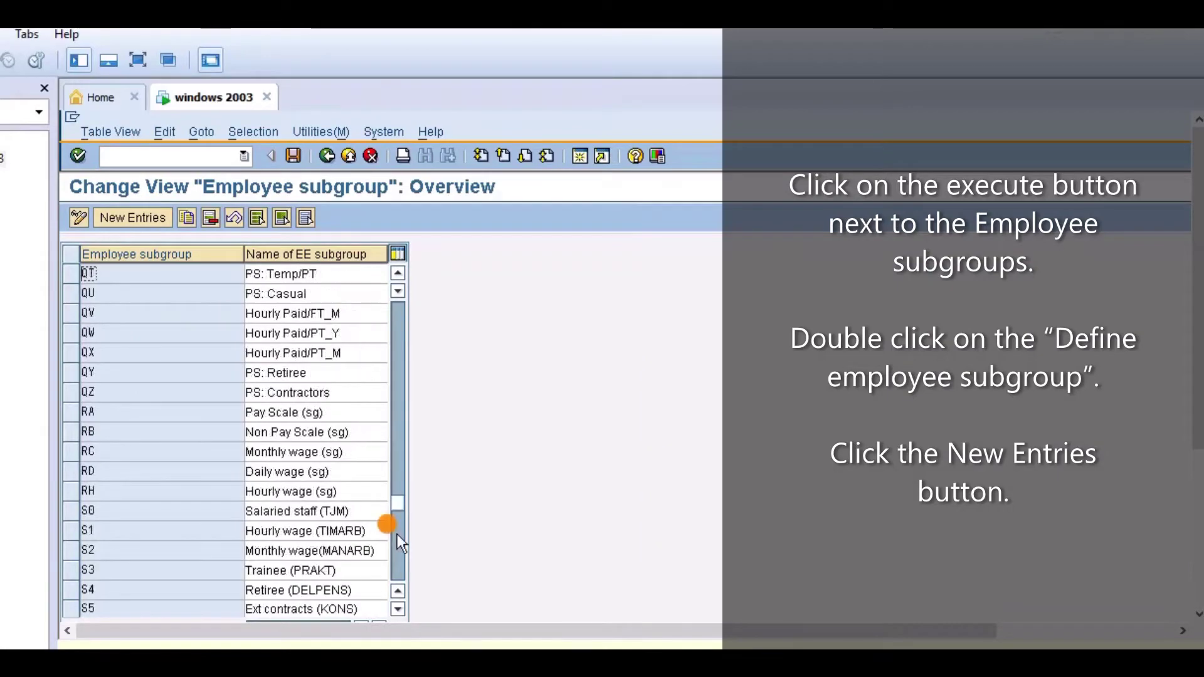
click(125, 217)
Enter subgroups r1 'hourly' and r2 'salaried'
click(181, 274)
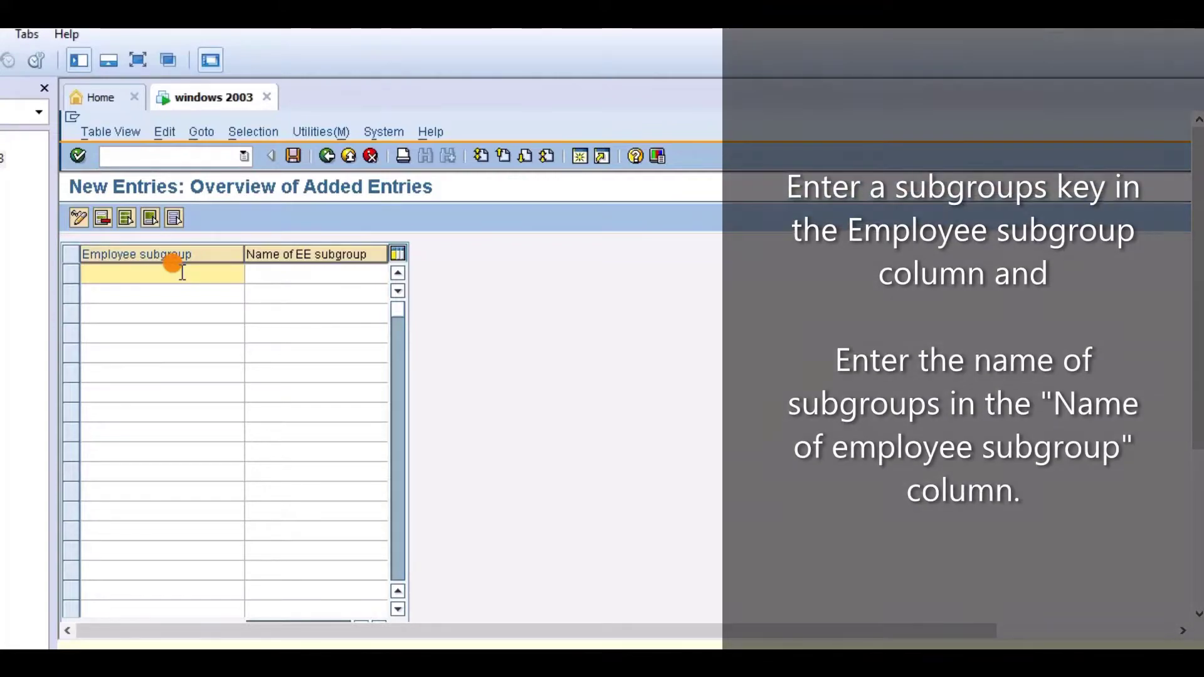
text(r1)
click(270, 282)
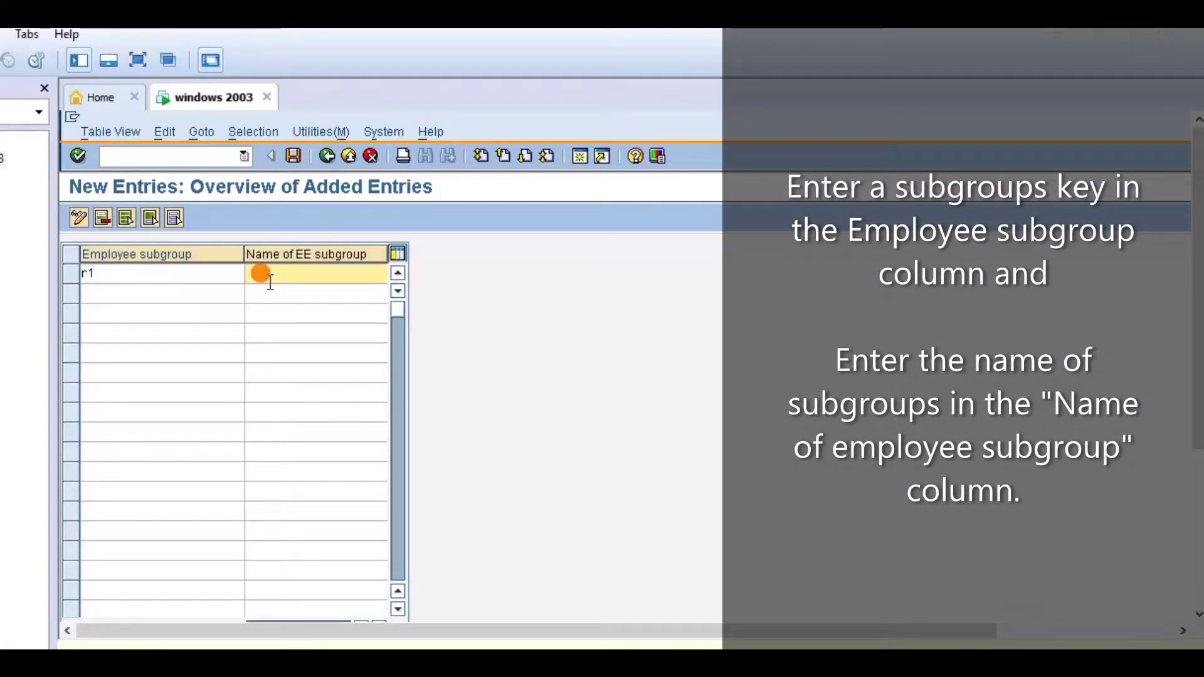
text(hourly)
click(213, 292)
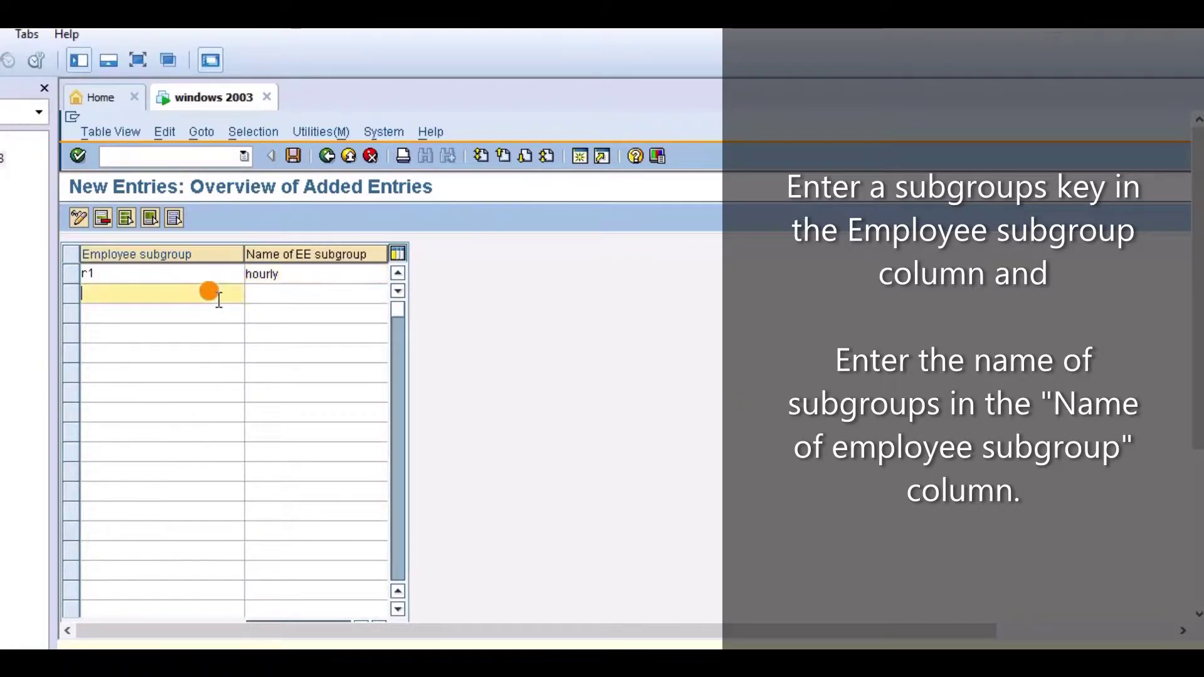
text(r2)
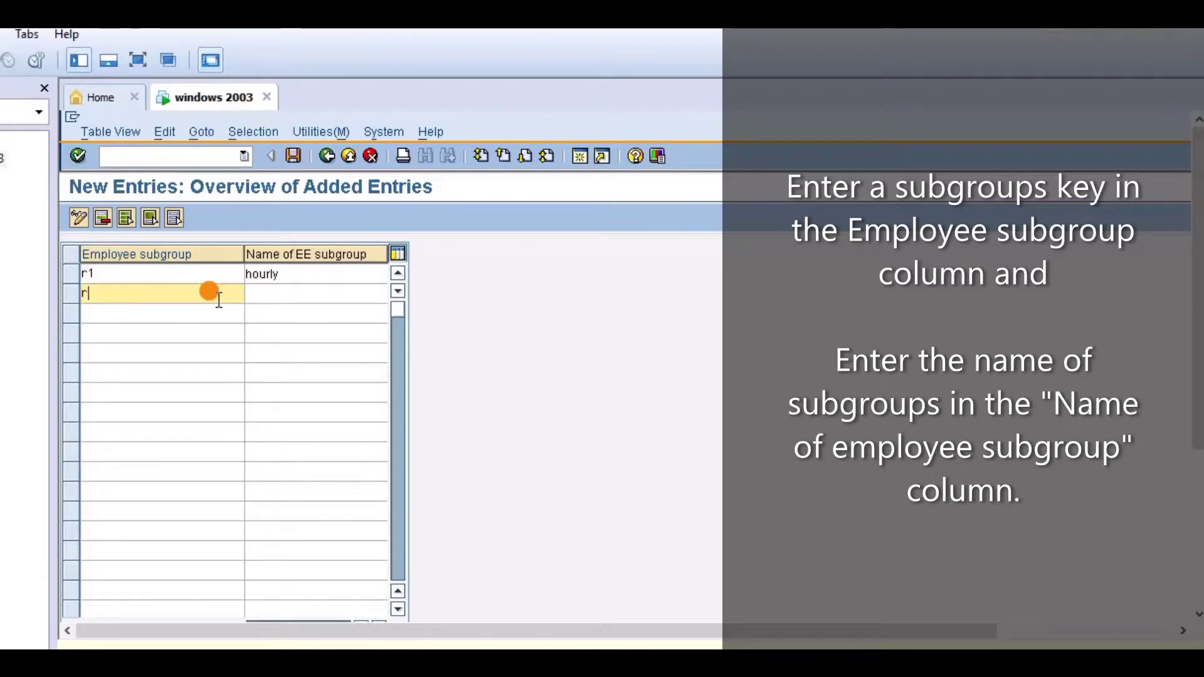
click(278, 295)
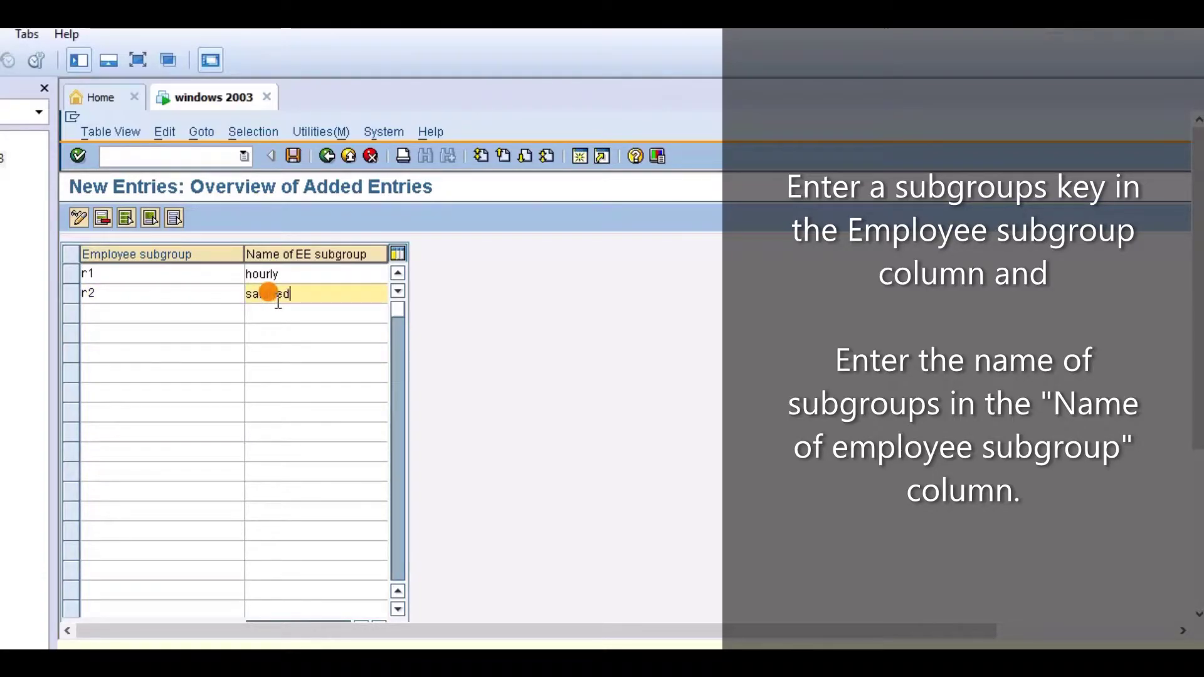
Enter subgroups t1 and t2 with their names
click(226, 311)
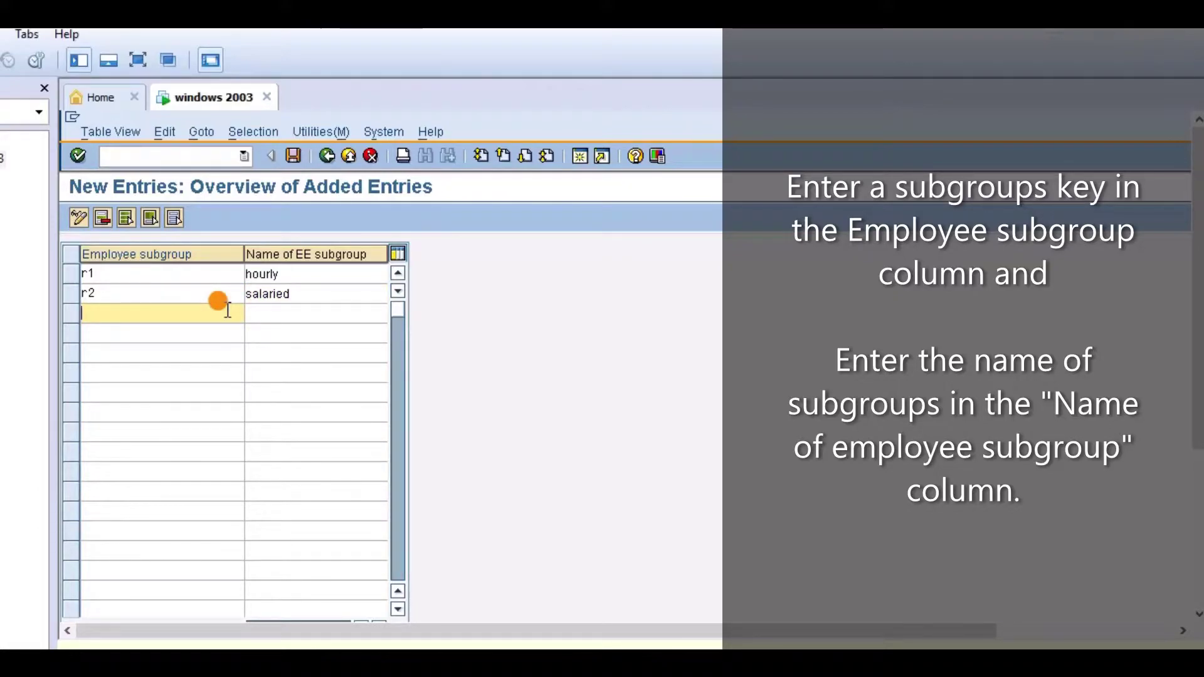
text(t1)
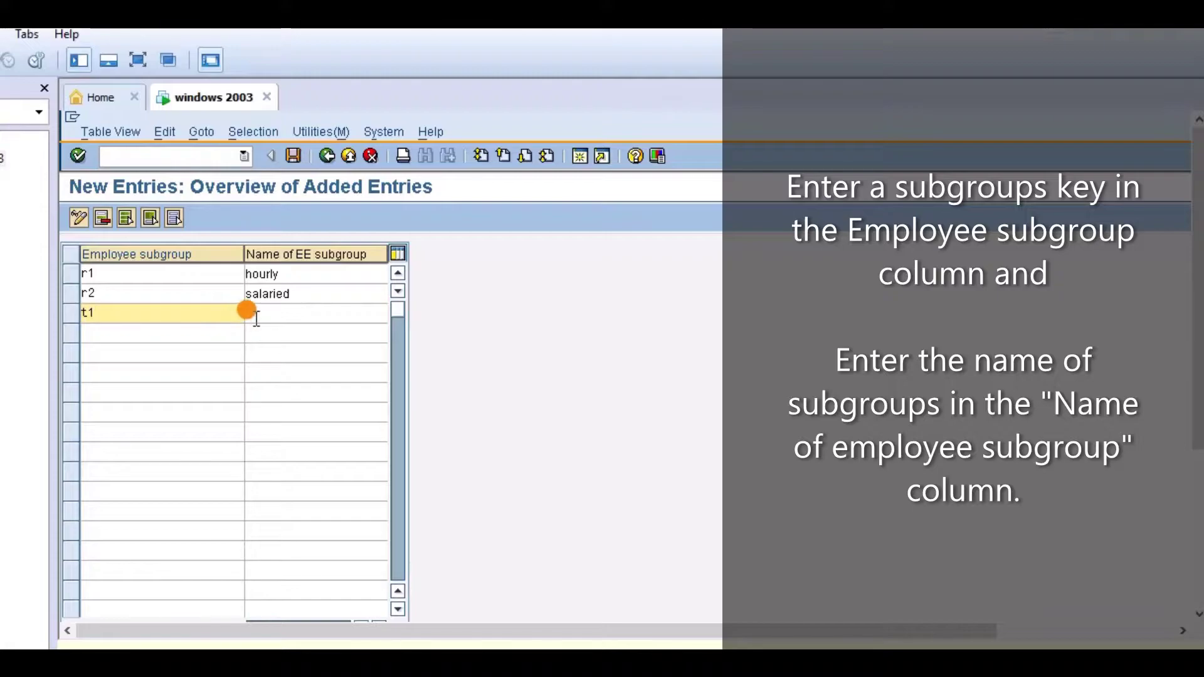
click(257, 319)
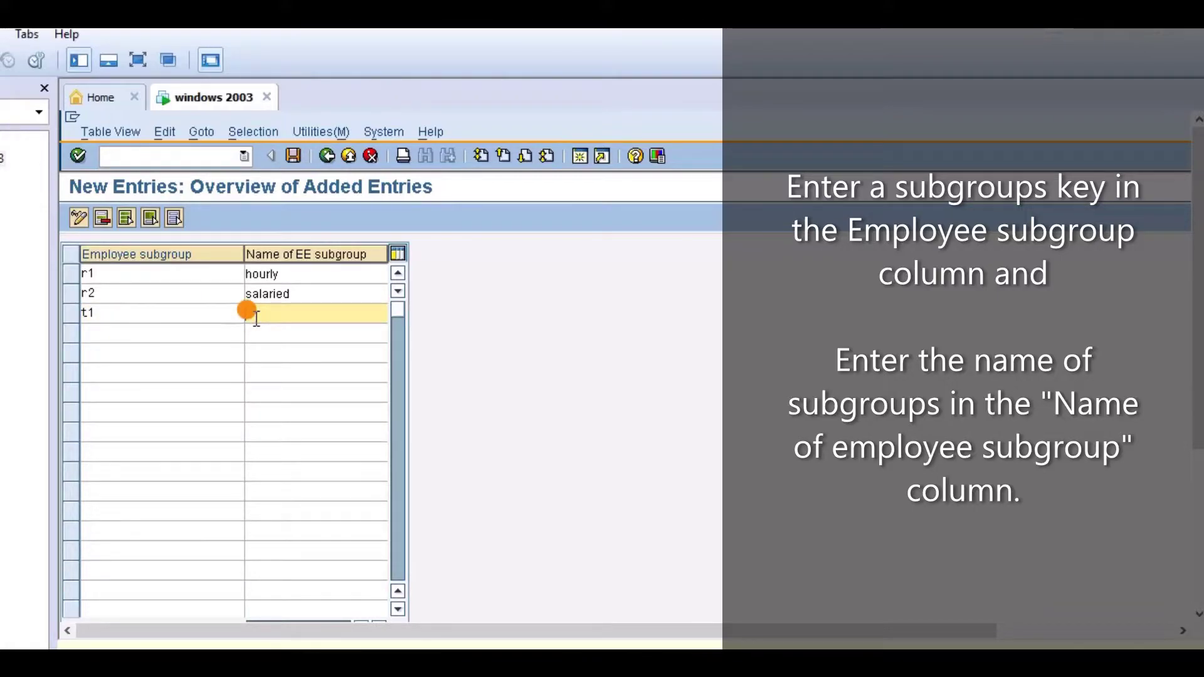
text(intern)
click(204, 334)
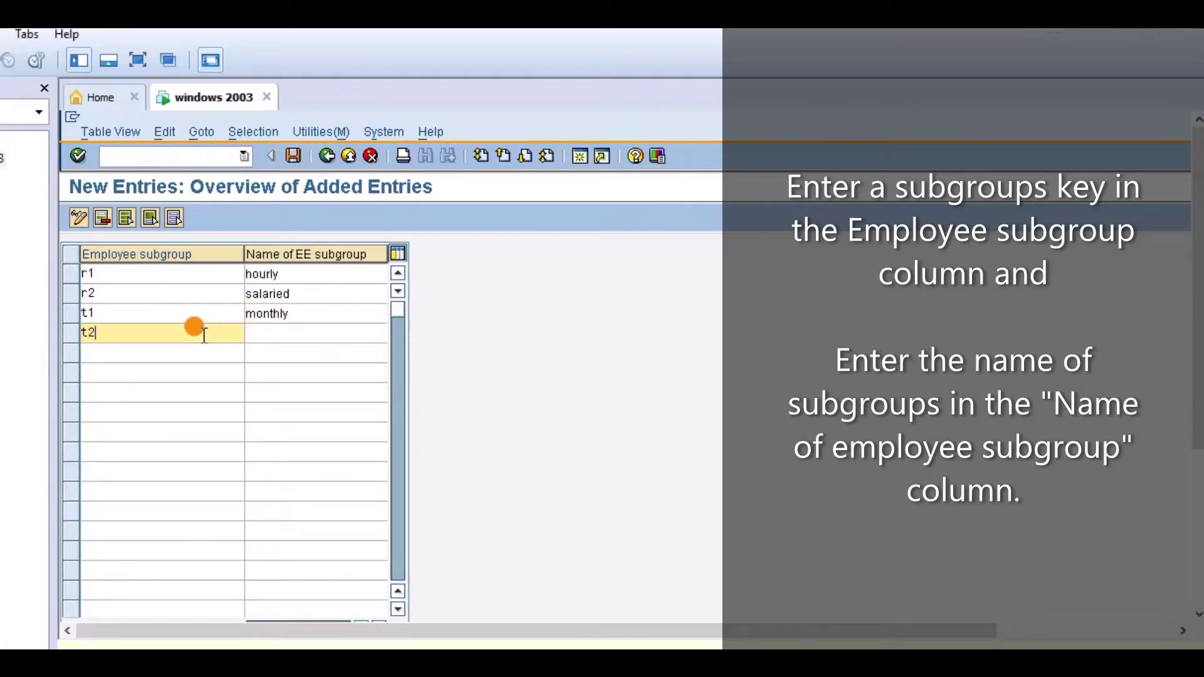
click(276, 335)
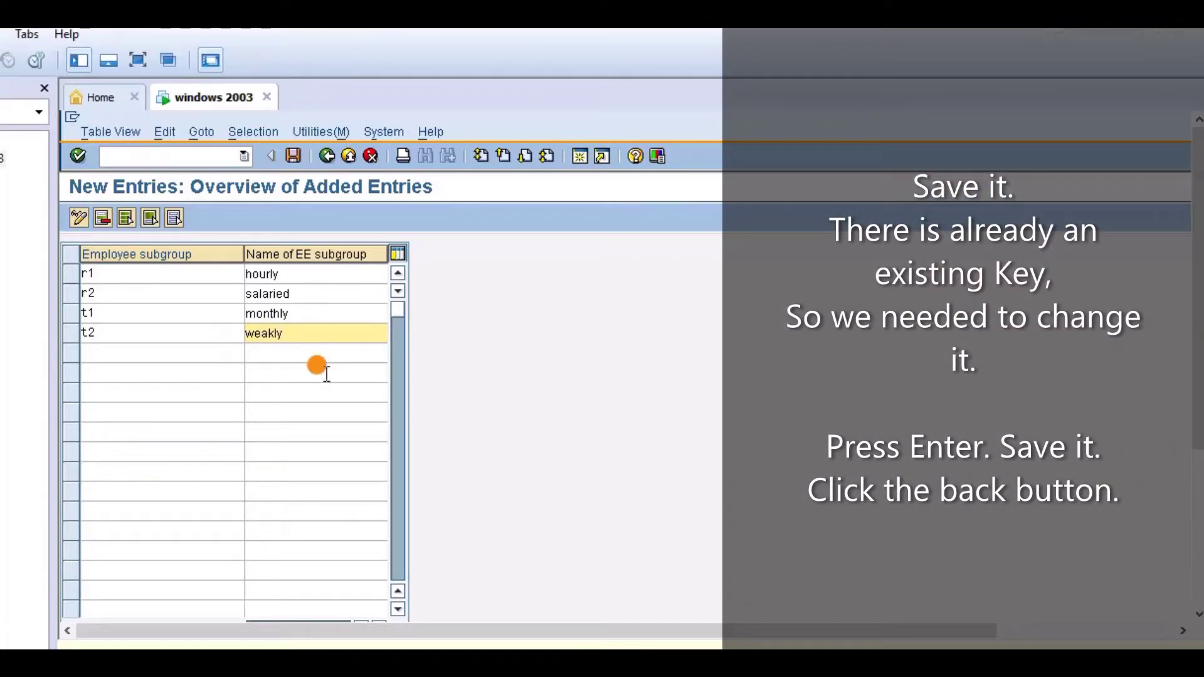
Try saving the four new subgroups, which reports duplicate keys
click(288, 156)
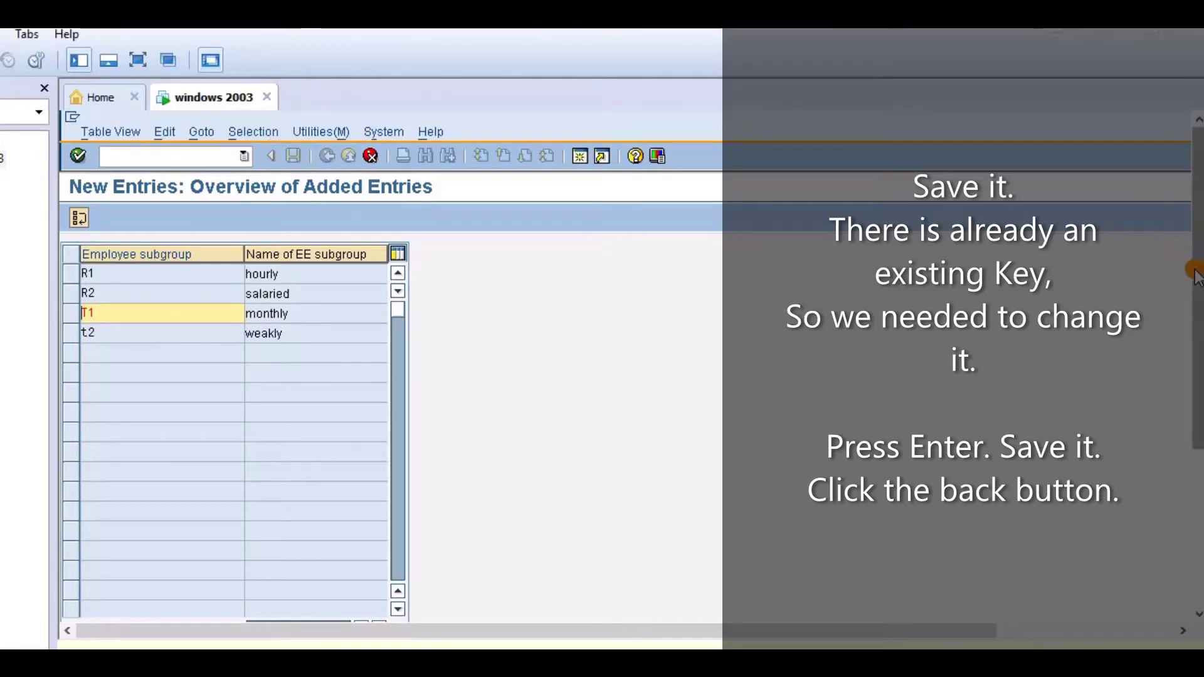
drag(1193, 271, 1193, 425)
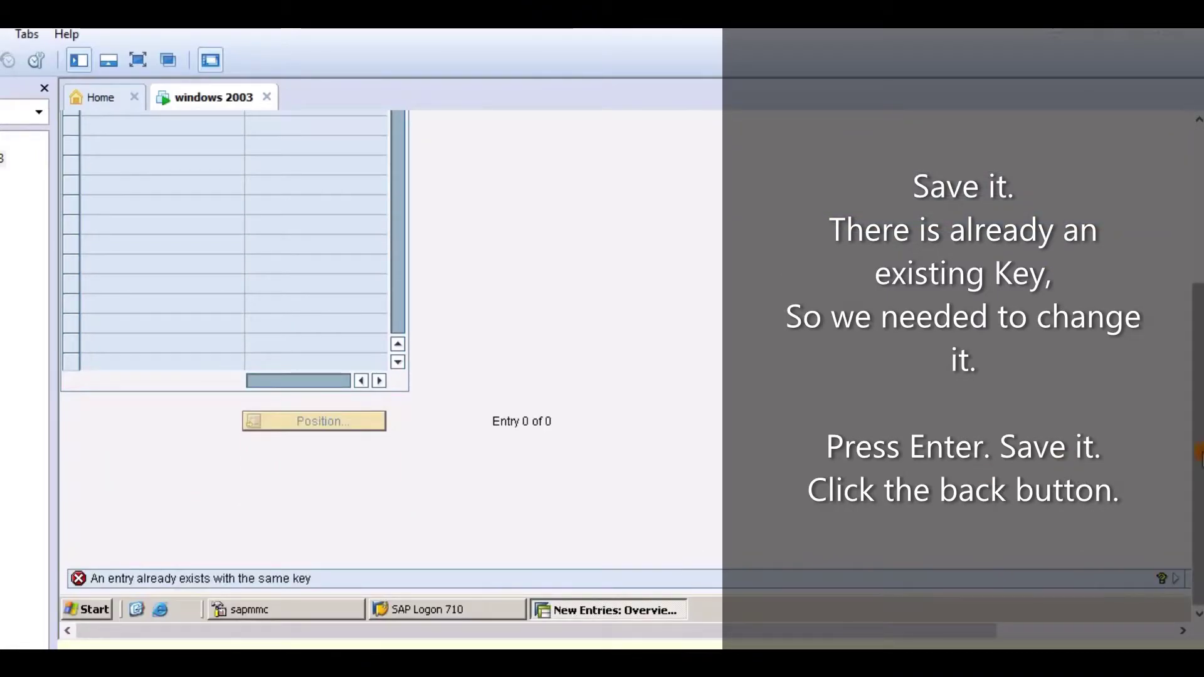
drag(1195, 472, 1194, 317)
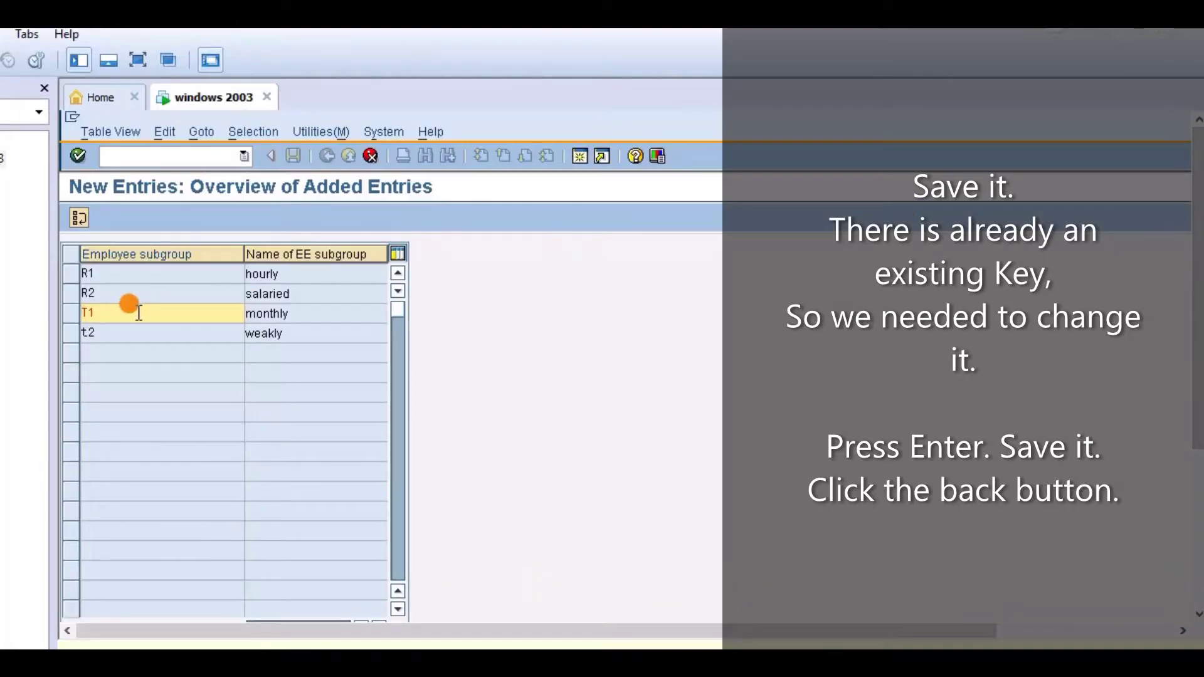
Change the clashing keys T1 and T2 to 1T and 2T and confirm them
click(139, 313)
key(BackSpace)
key(BackSpace)
text(1t)
key(Return)
key(Delete)
key(Delete)
key(Return)
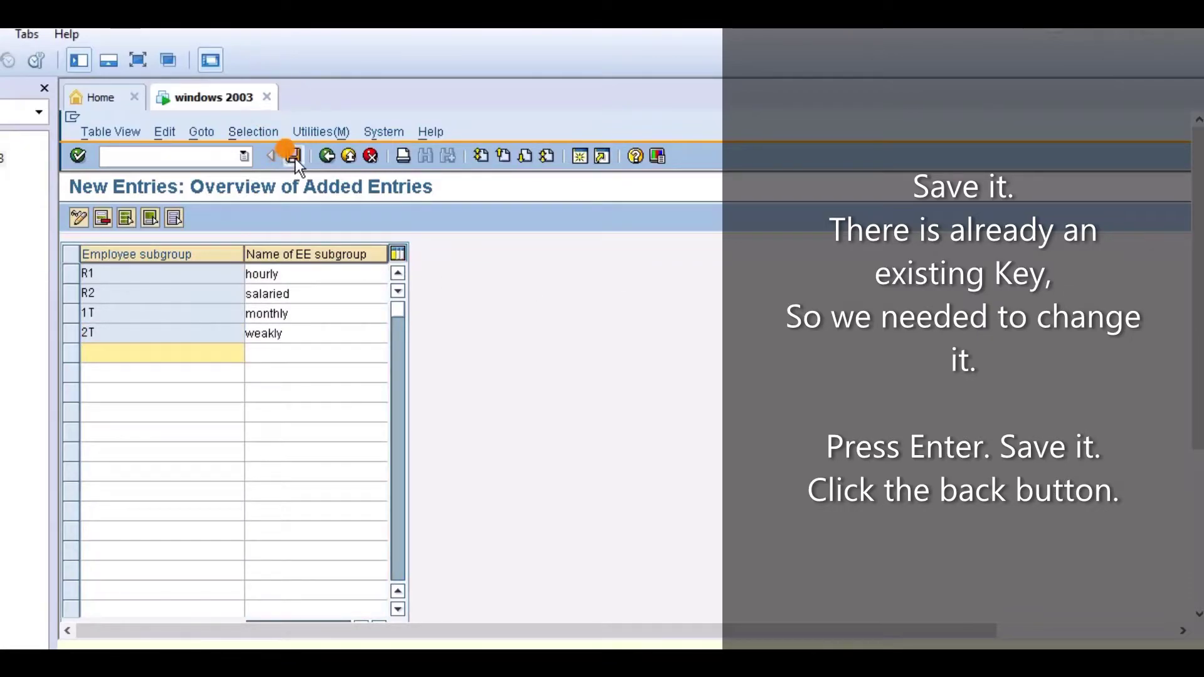
click(327, 157)
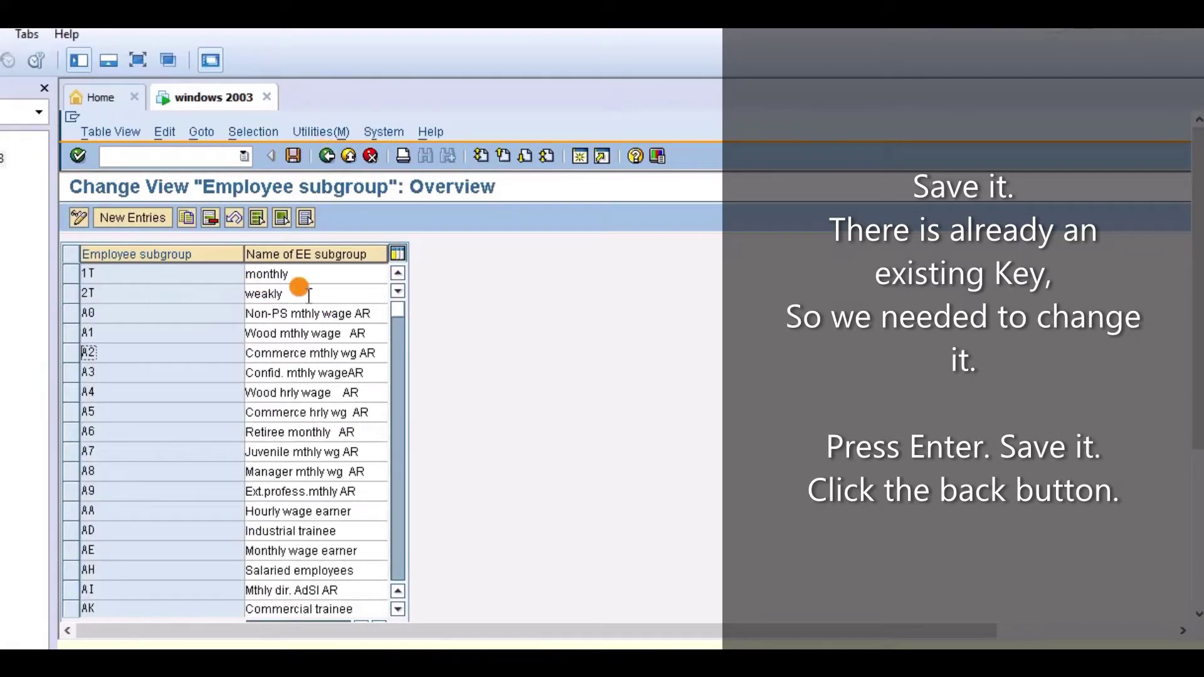
Scroll through the subgroup list to check the new entries, then return to the activity chooser
click(398, 610)
click(398, 609)
click(398, 609)
click(398, 610)
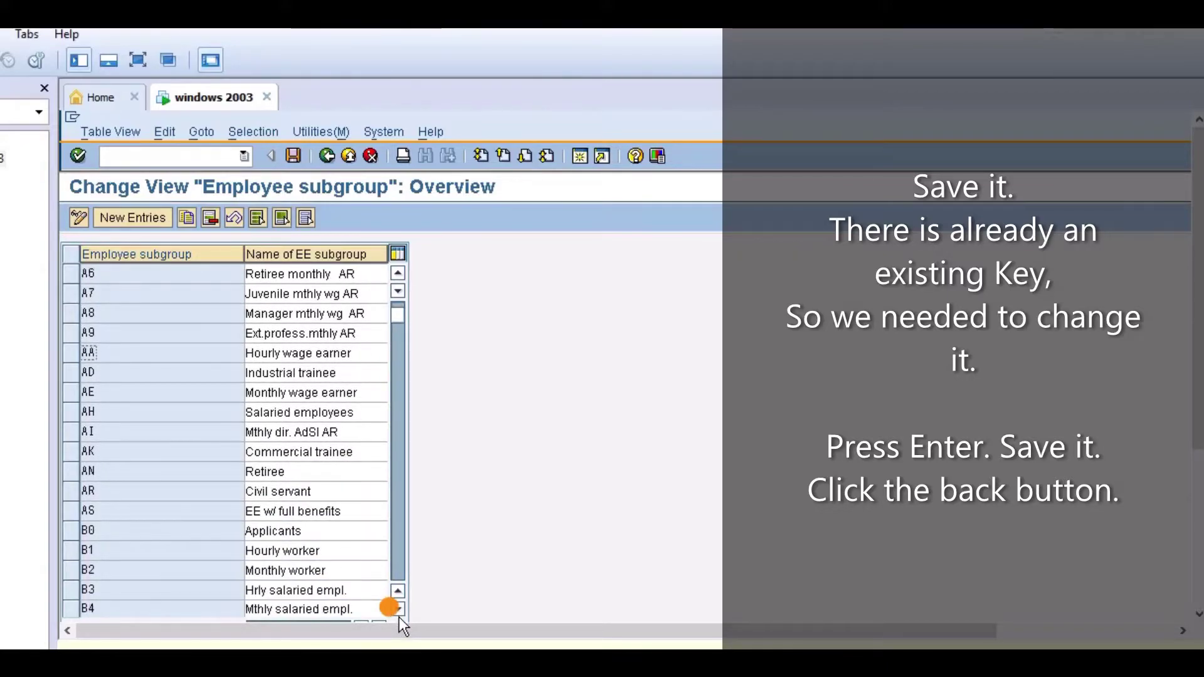
click(398, 609)
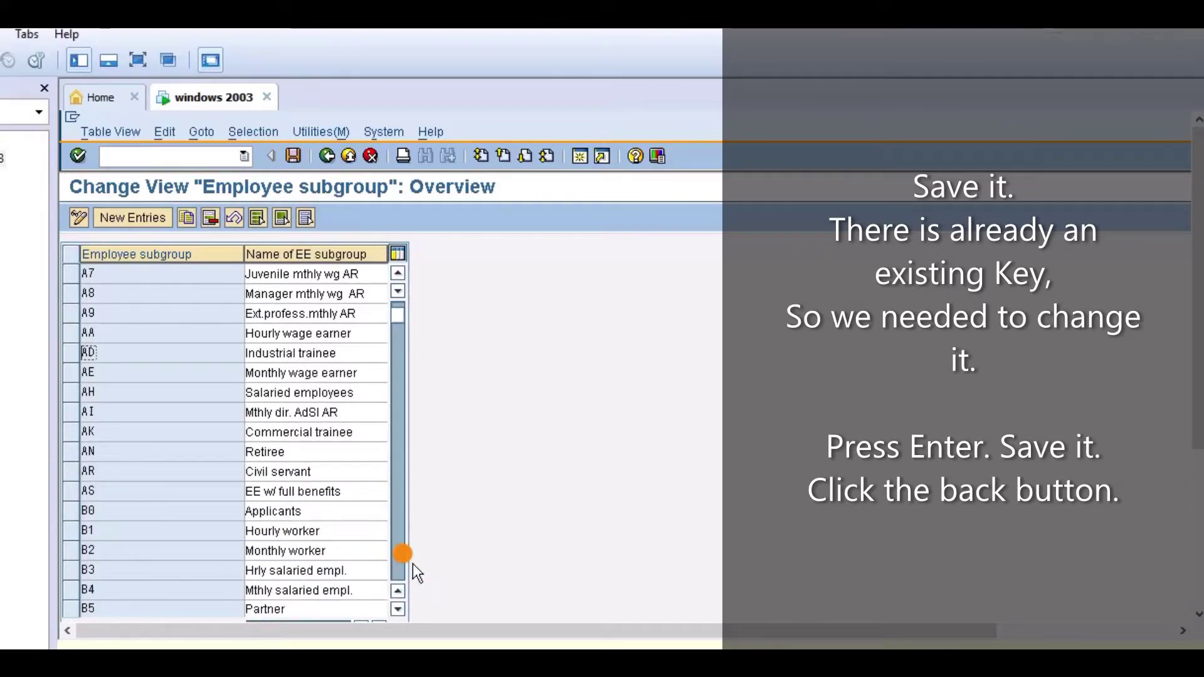
drag(400, 570, 400, 572)
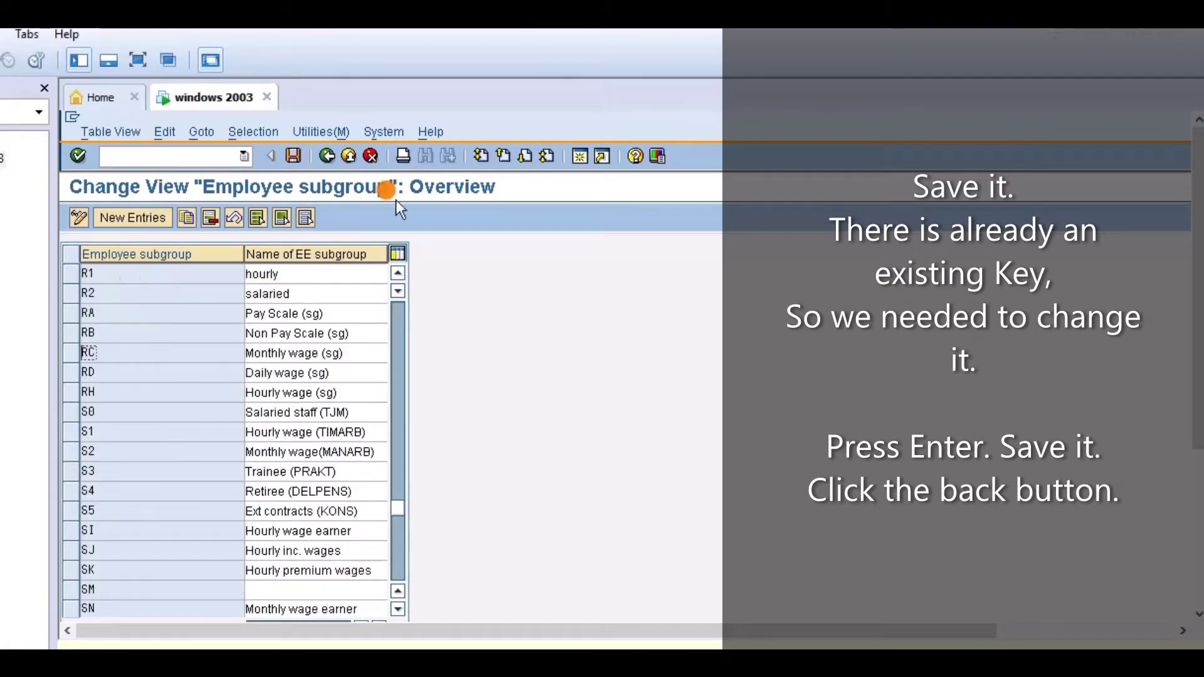
click(326, 156)
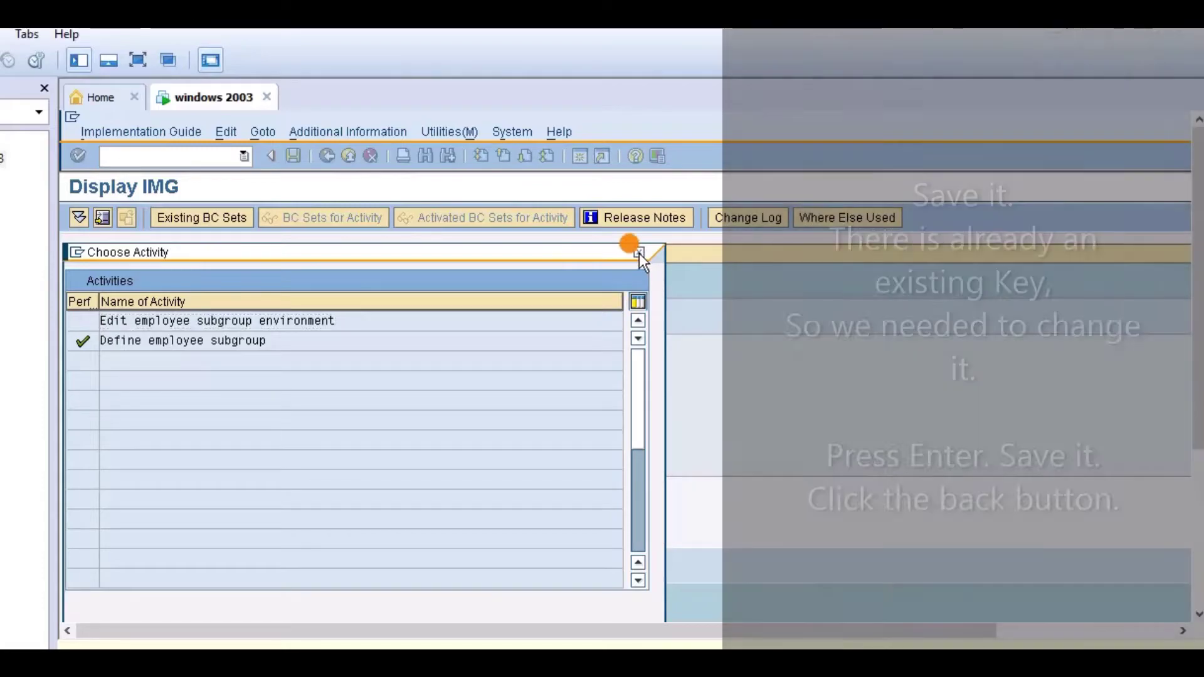
Open 'Assign employee subgroup to employee group' under Assignment, showing country assignments
click(639, 252)
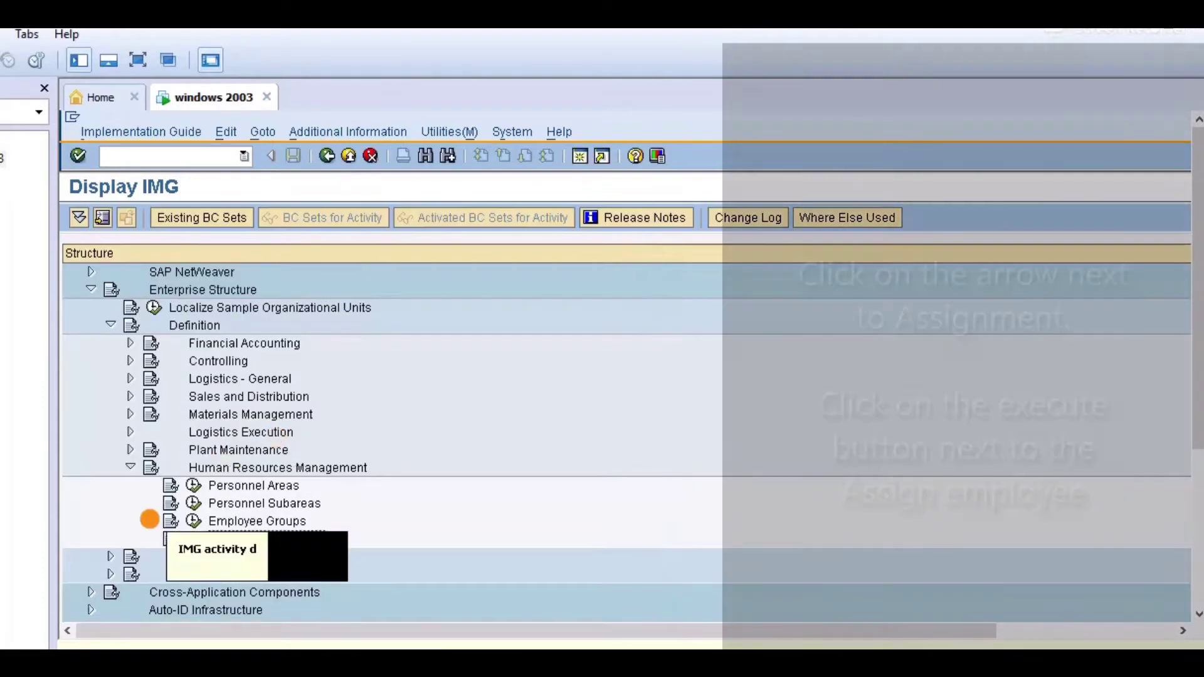
click(131, 467)
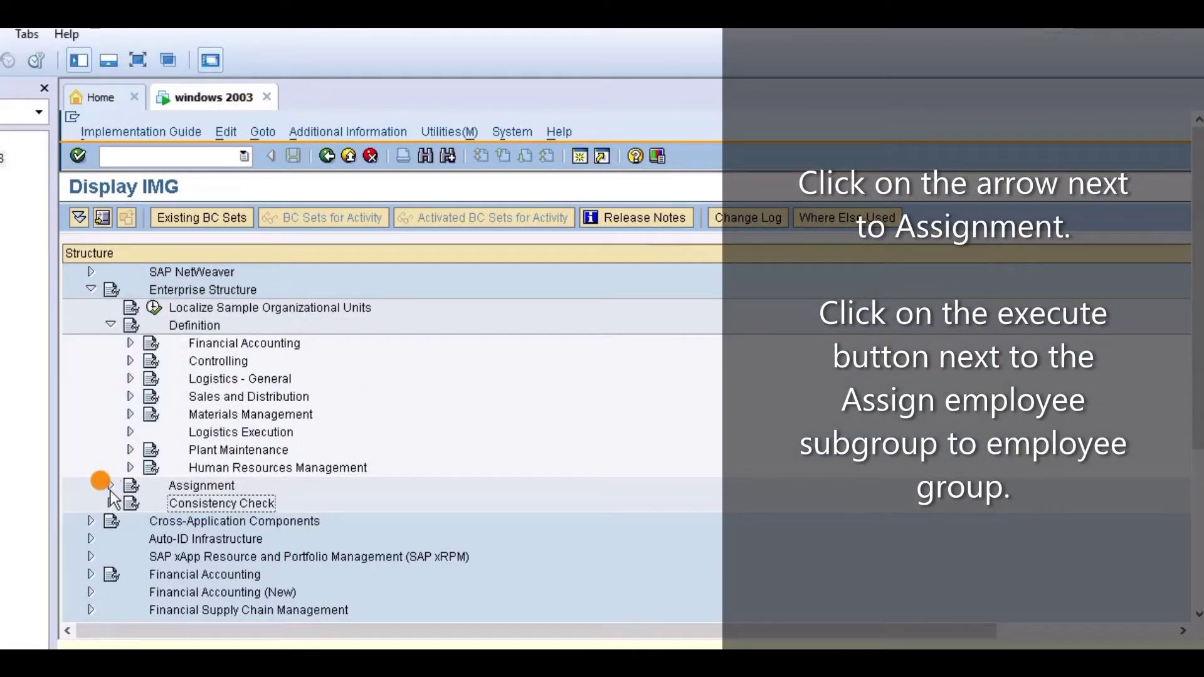
click(111, 486)
drag(1194, 439, 1191, 496)
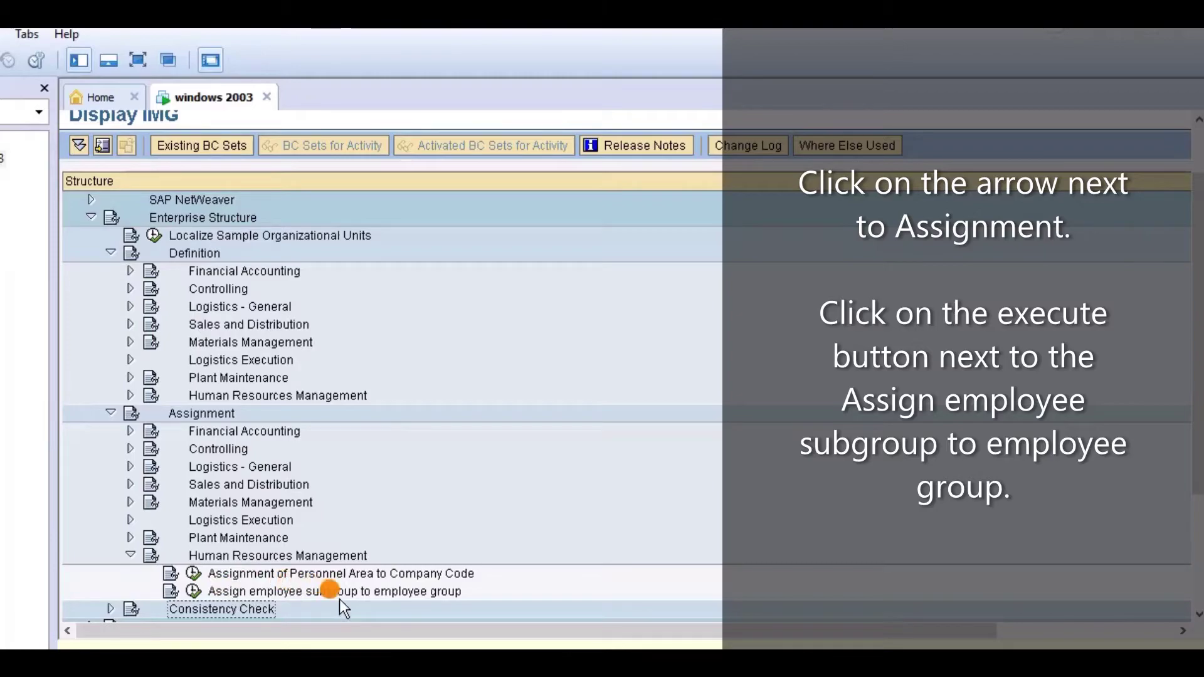
click(194, 591)
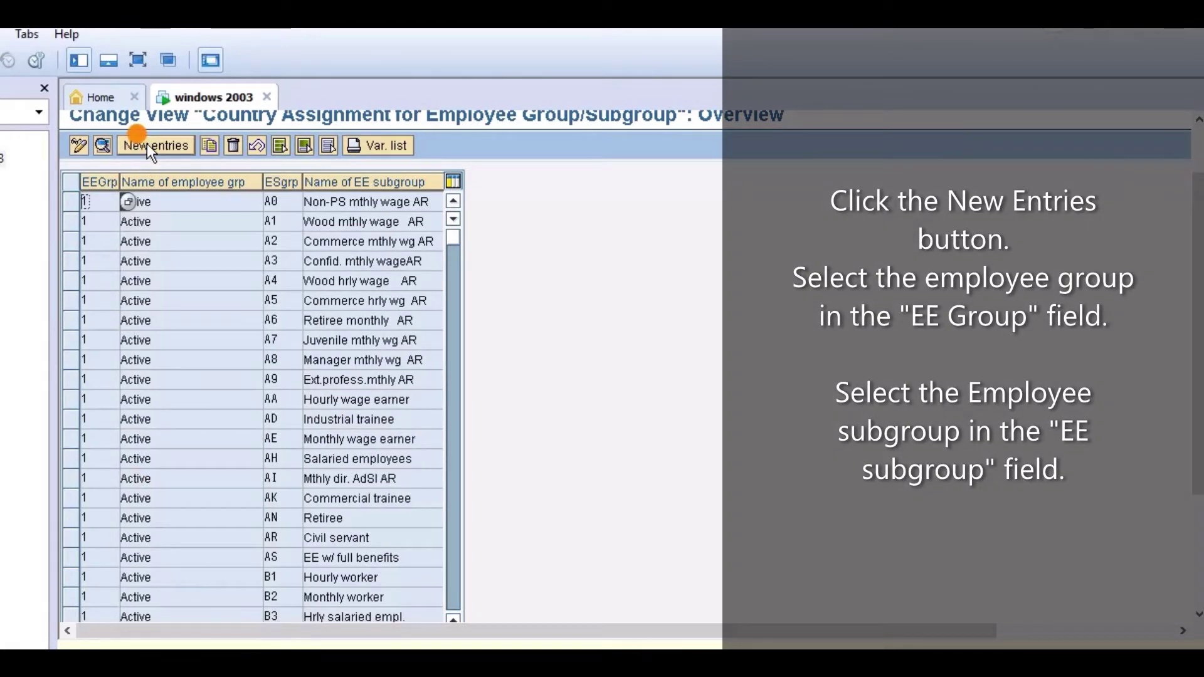
Start a new country assignment with employee group R (regular)
click(150, 147)
click(194, 182)
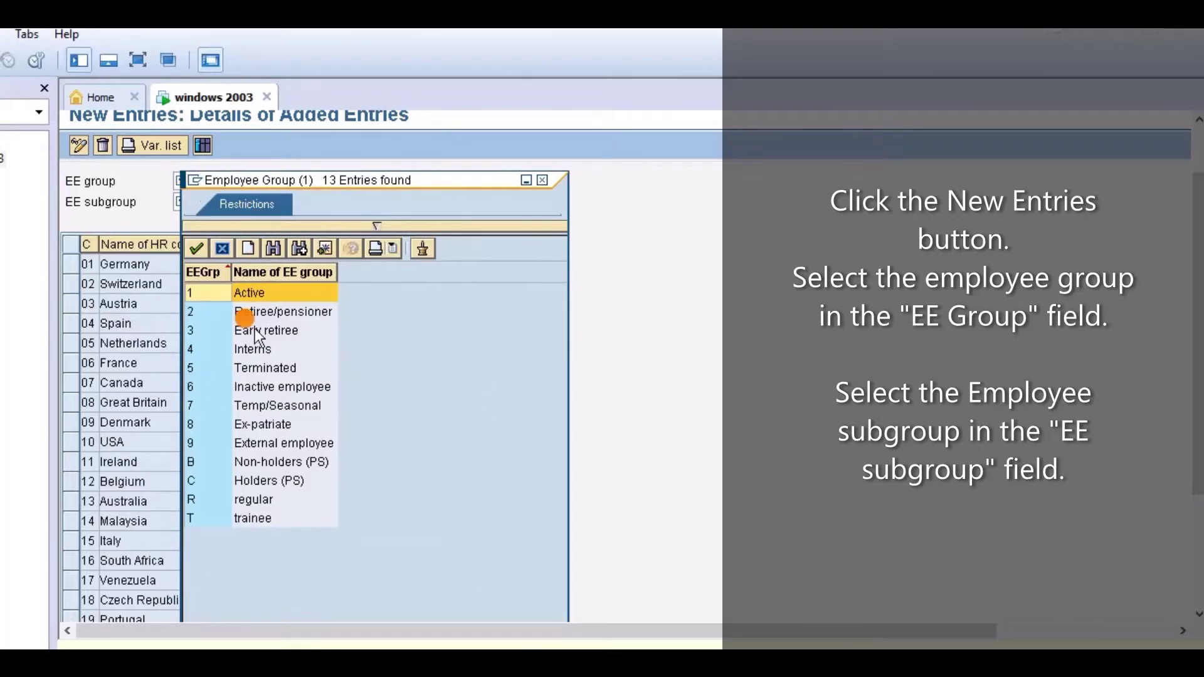
double_click(254, 501)
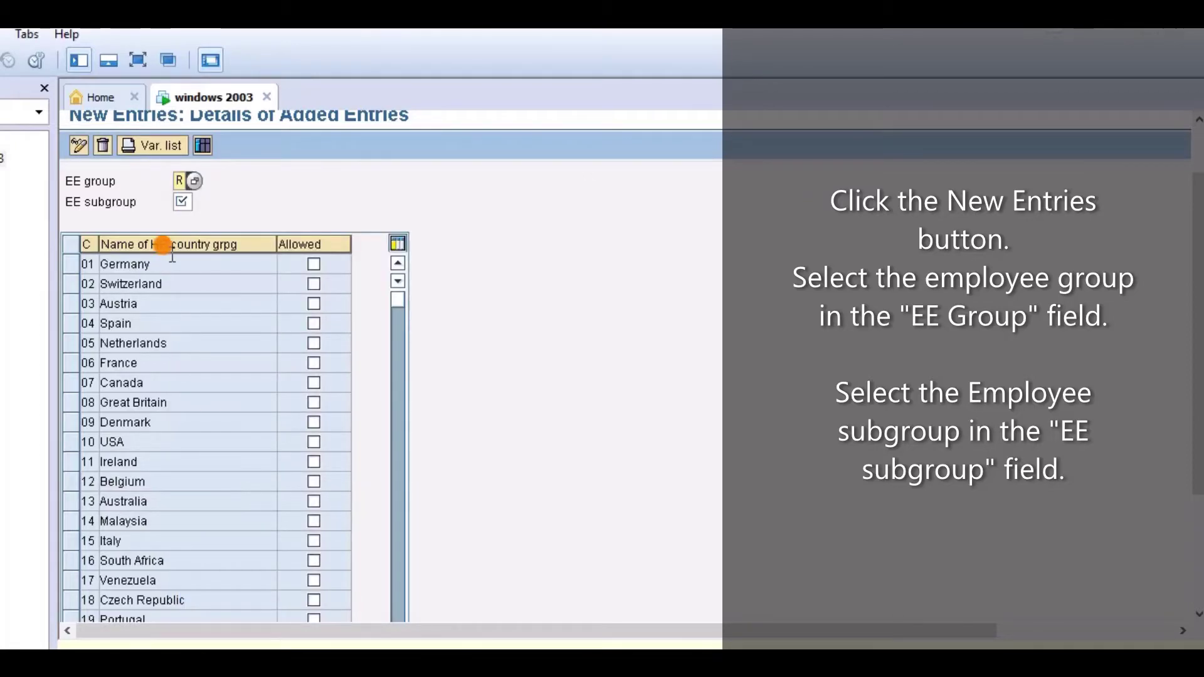
Choose employee subgroup R1 (hourly) from the subgroup list
click(183, 202)
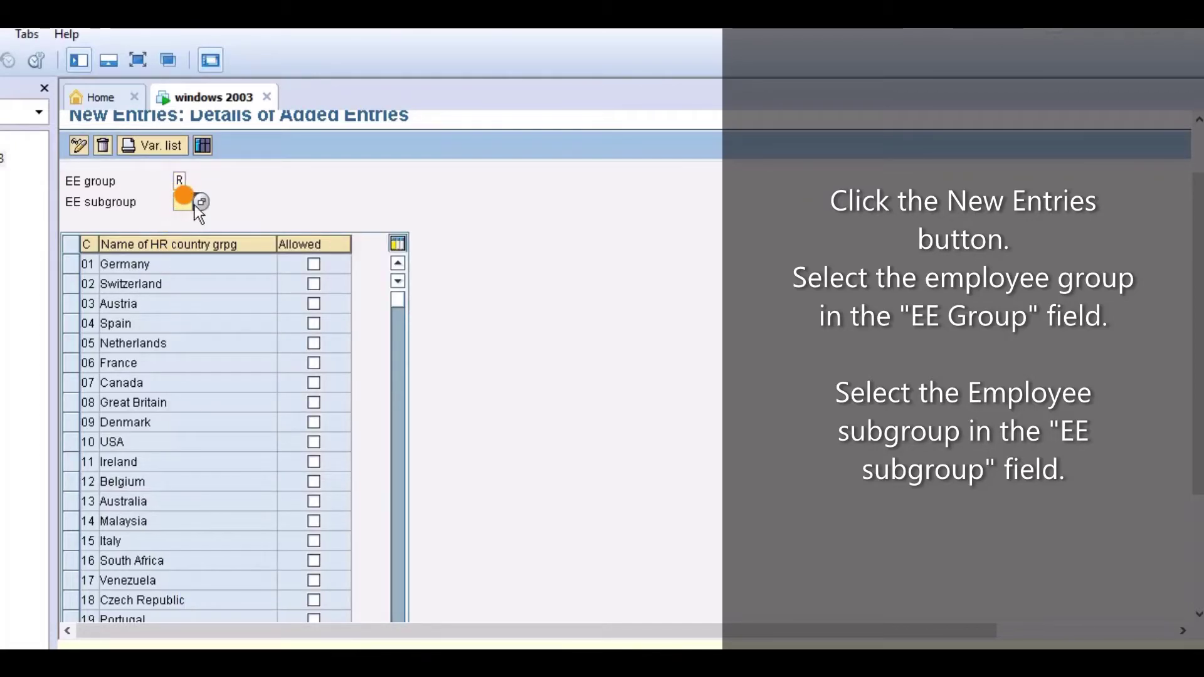
click(201, 202)
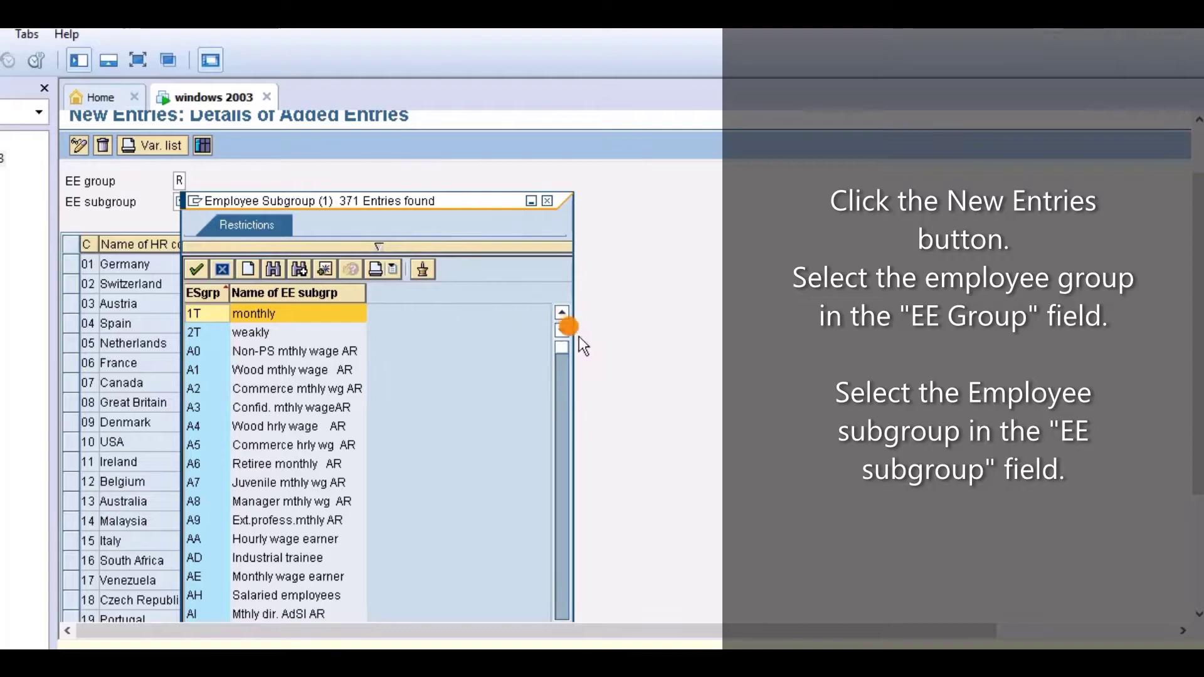
click(566, 401)
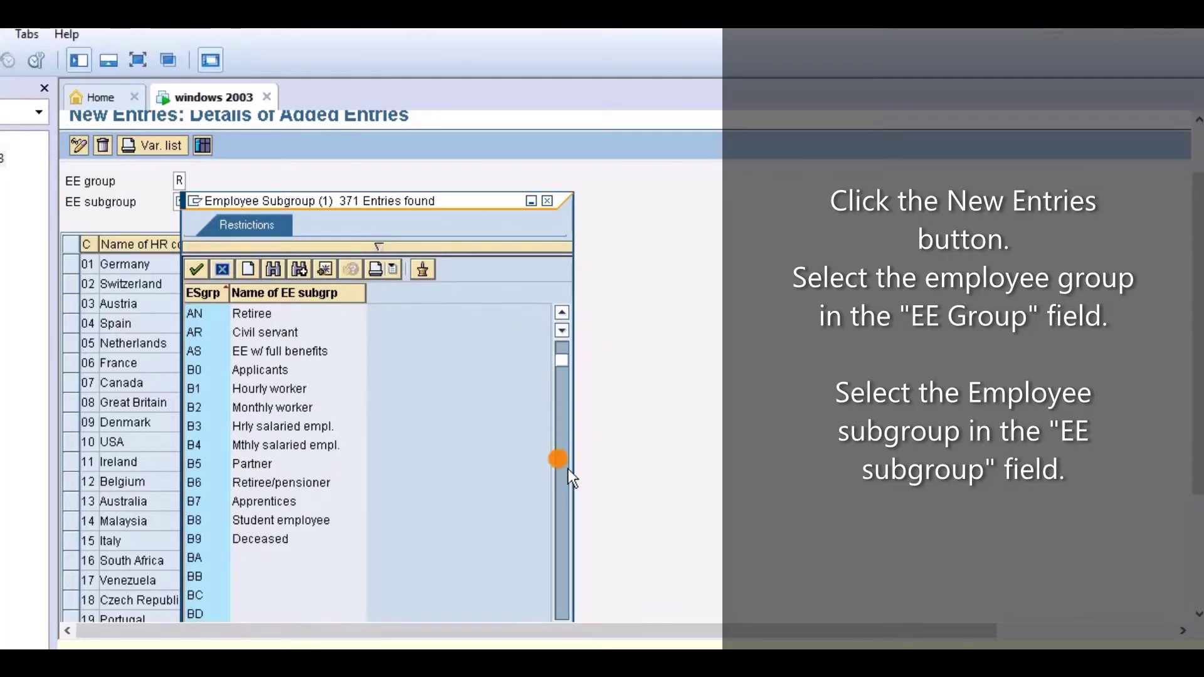
click(559, 495)
click(559, 498)
click(565, 566)
click(565, 565)
click(566, 566)
click(565, 547)
click(563, 542)
click(557, 506)
click(567, 536)
click(564, 543)
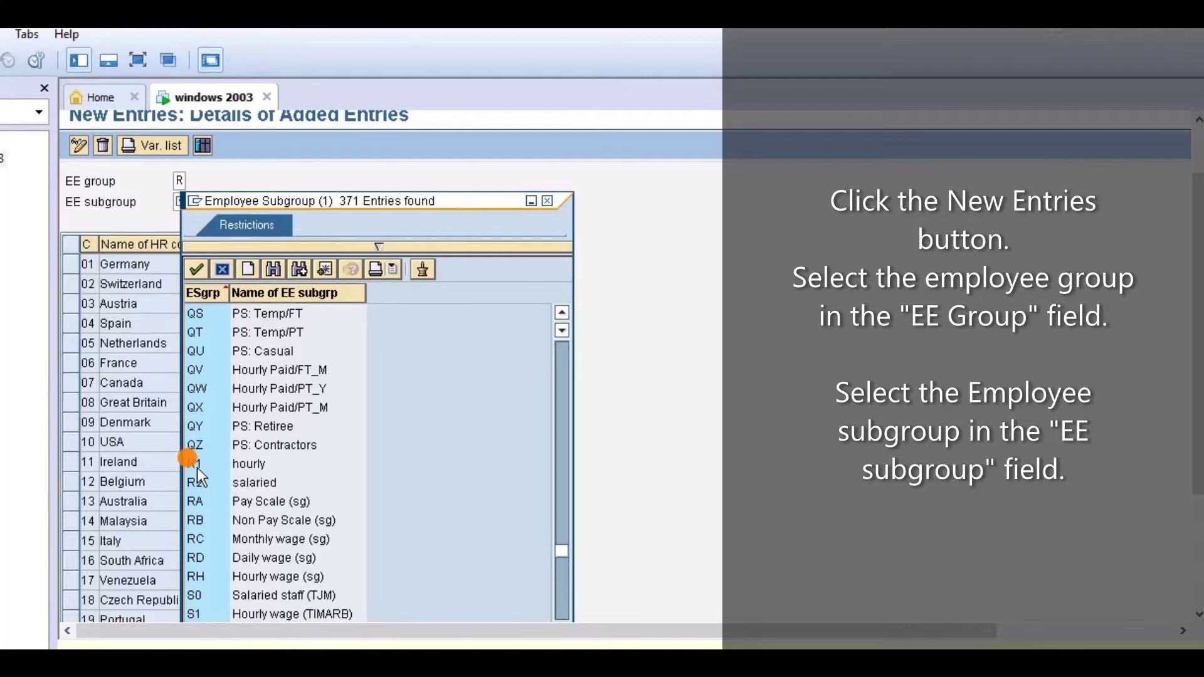
double_click(196, 464)
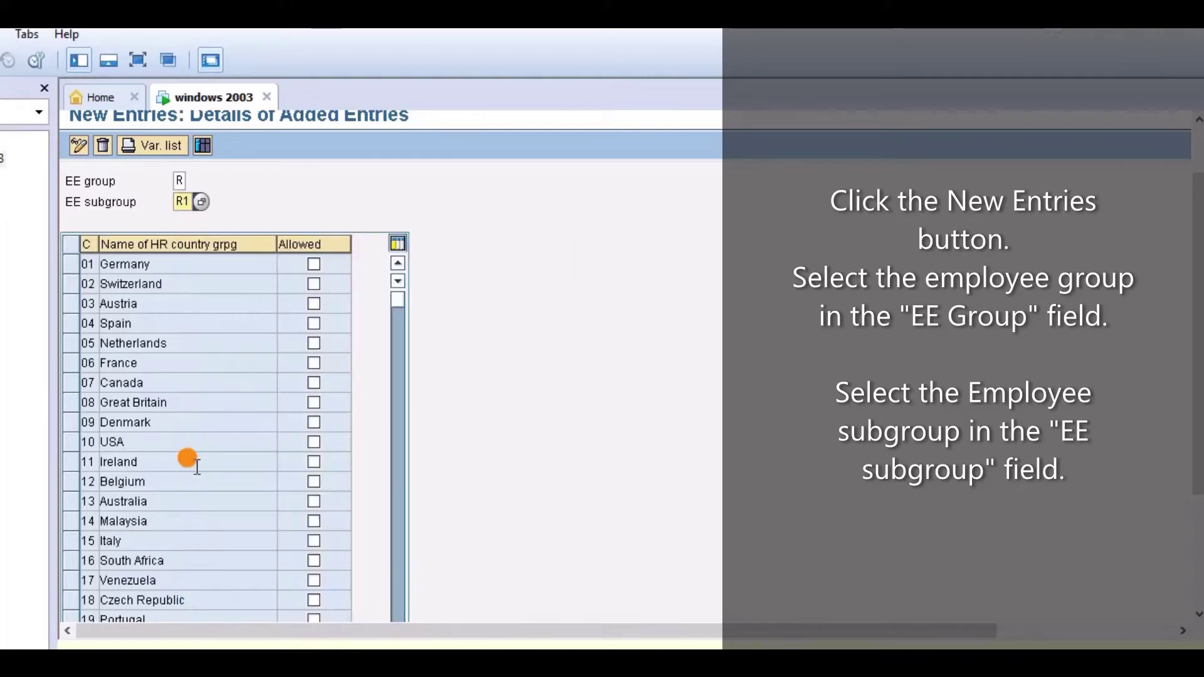
Mark R / R1 as allowed for 10 USA, save, and go back to the overview
click(314, 442)
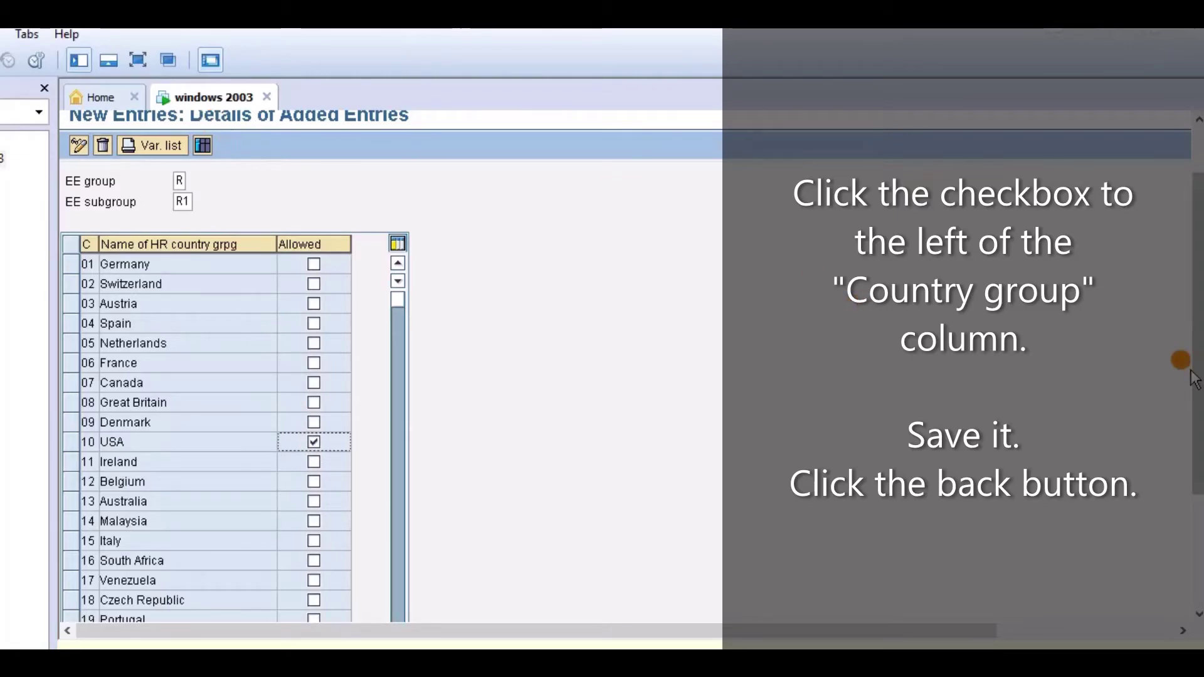
scroll(1199, 394, up, 2)
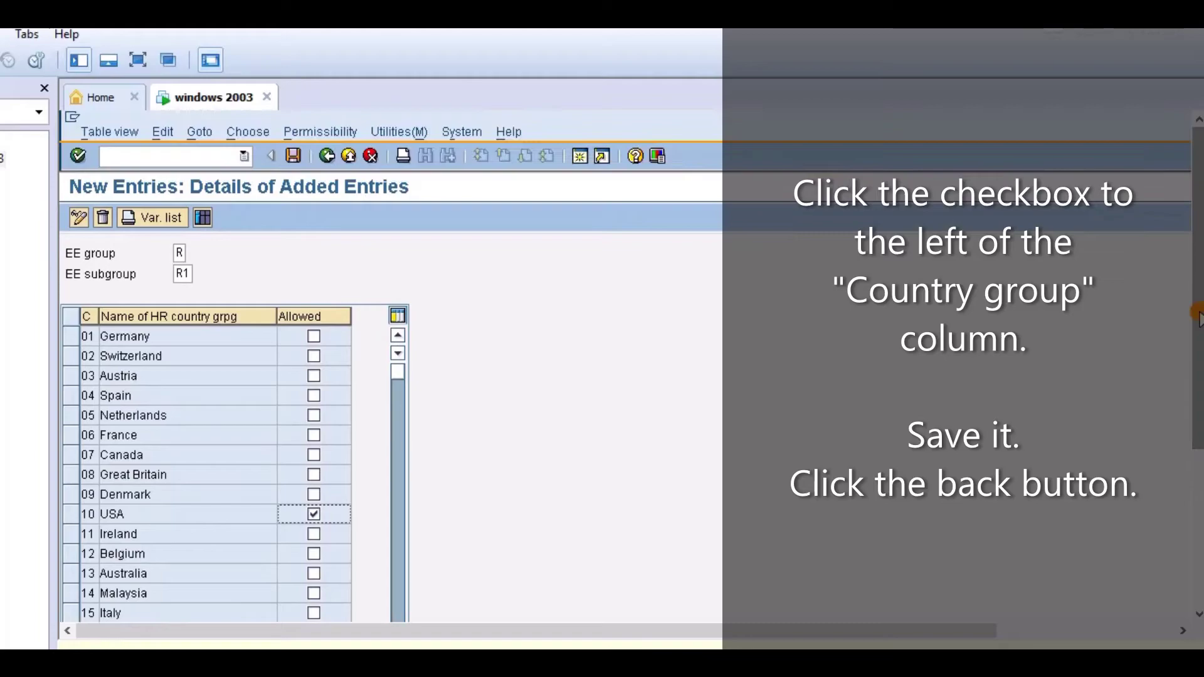
click(293, 157)
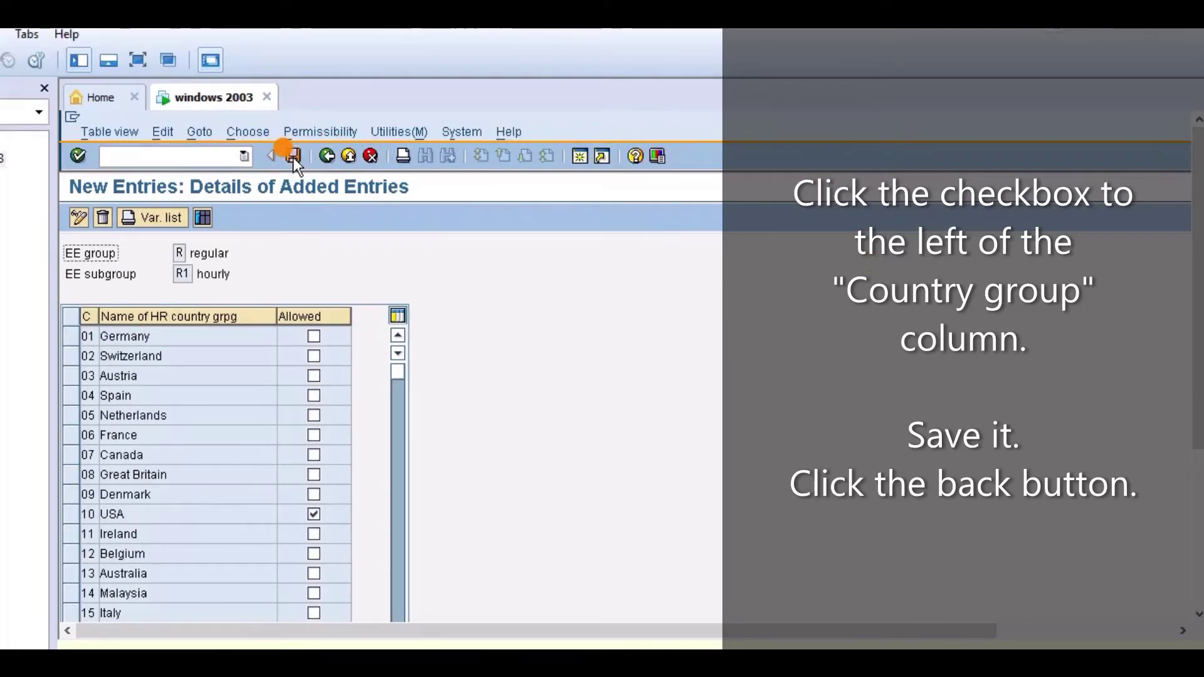
click(329, 156)
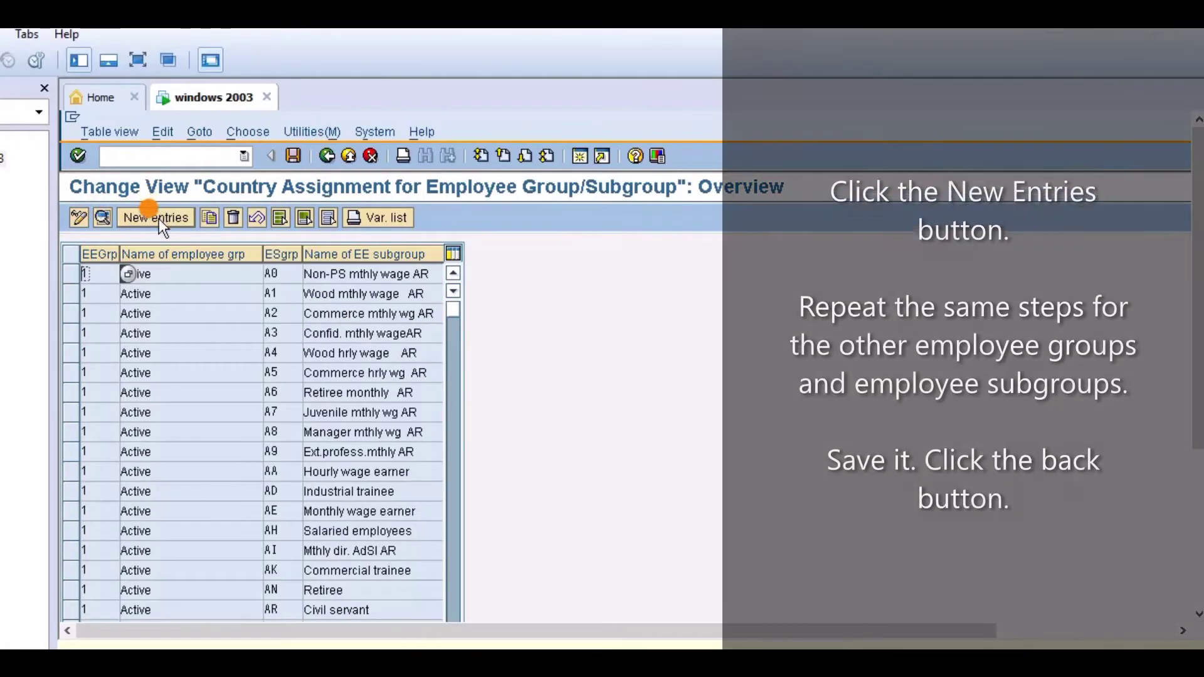
Add a country assignment for employee group R, subgroup R2, allowed for USA, and save it
click(157, 217)
click(194, 253)
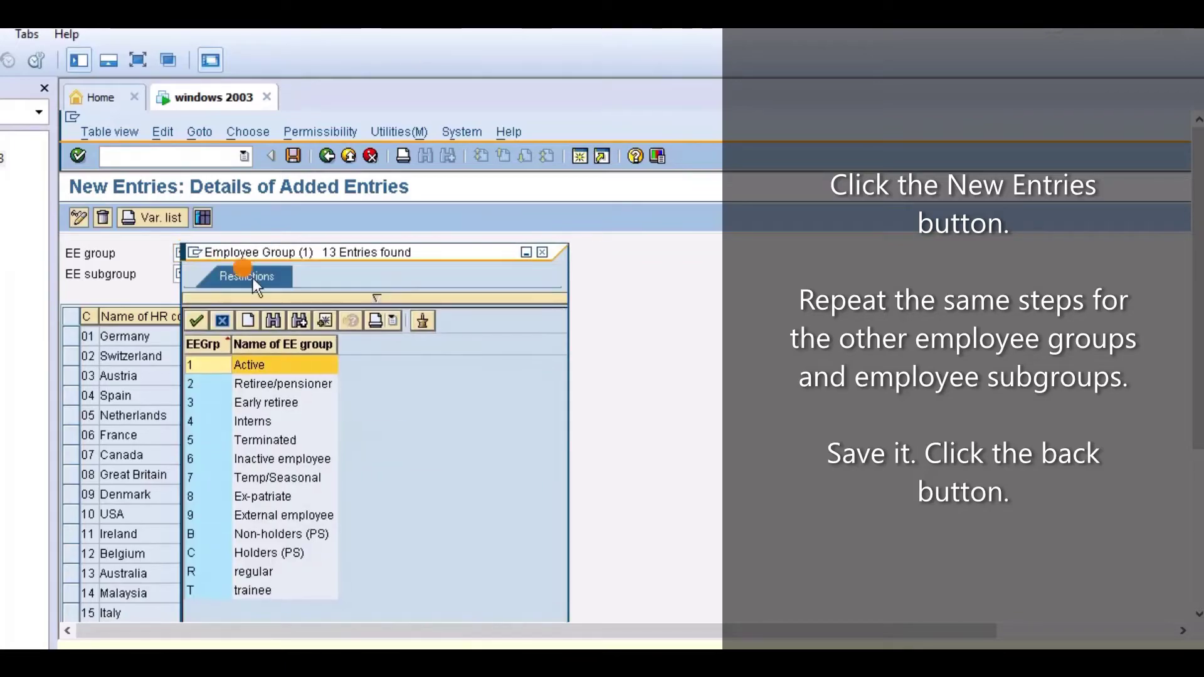
click(241, 572)
click(242, 572)
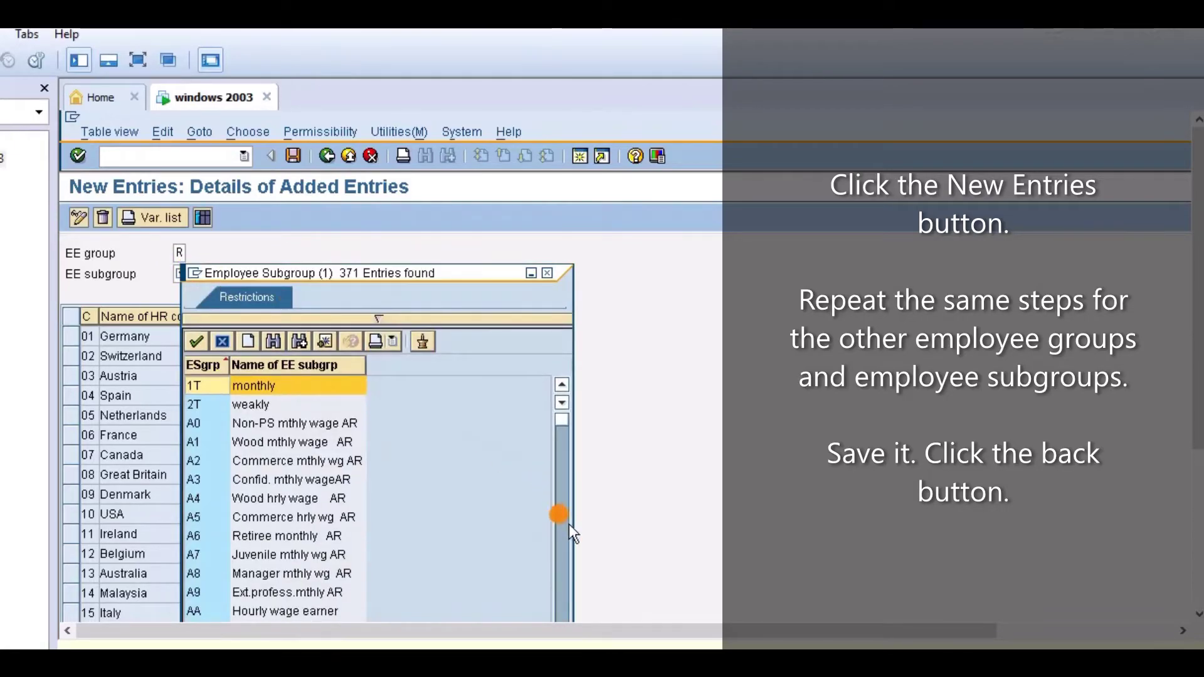
drag(561, 560, 565, 619)
double_click(208, 572)
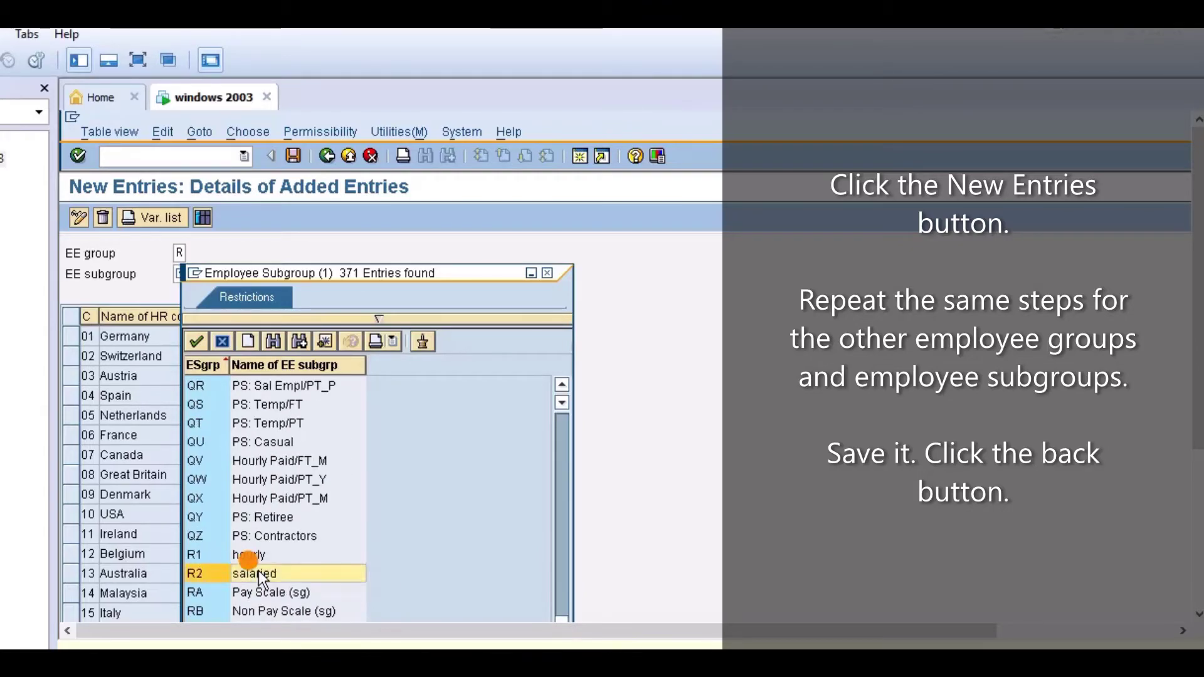
click(313, 516)
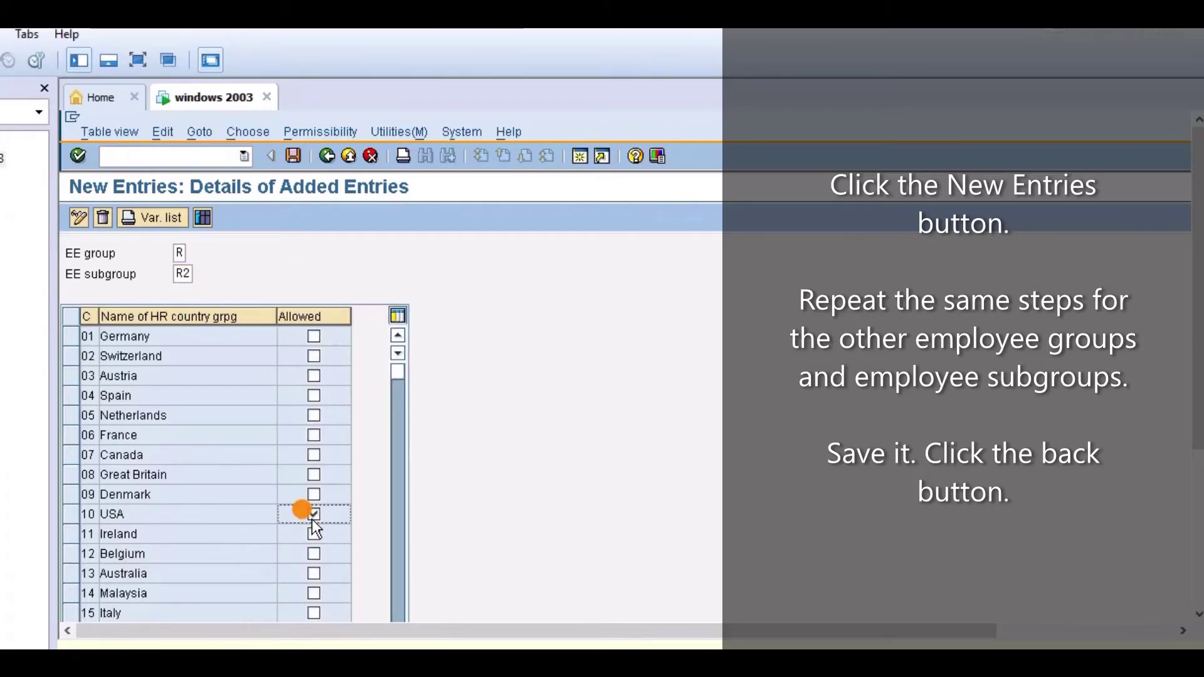
click(293, 161)
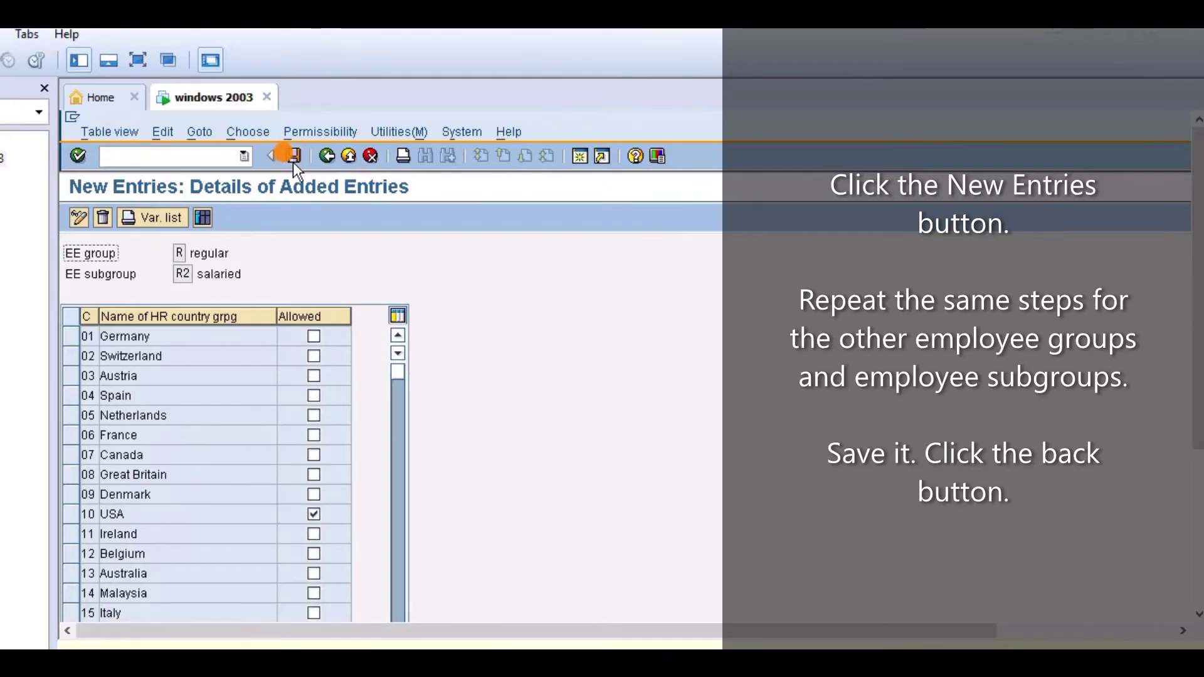
click(327, 156)
Add and save a trainee group T, subgroup 1T (monthly) entry allowed for USA
click(159, 218)
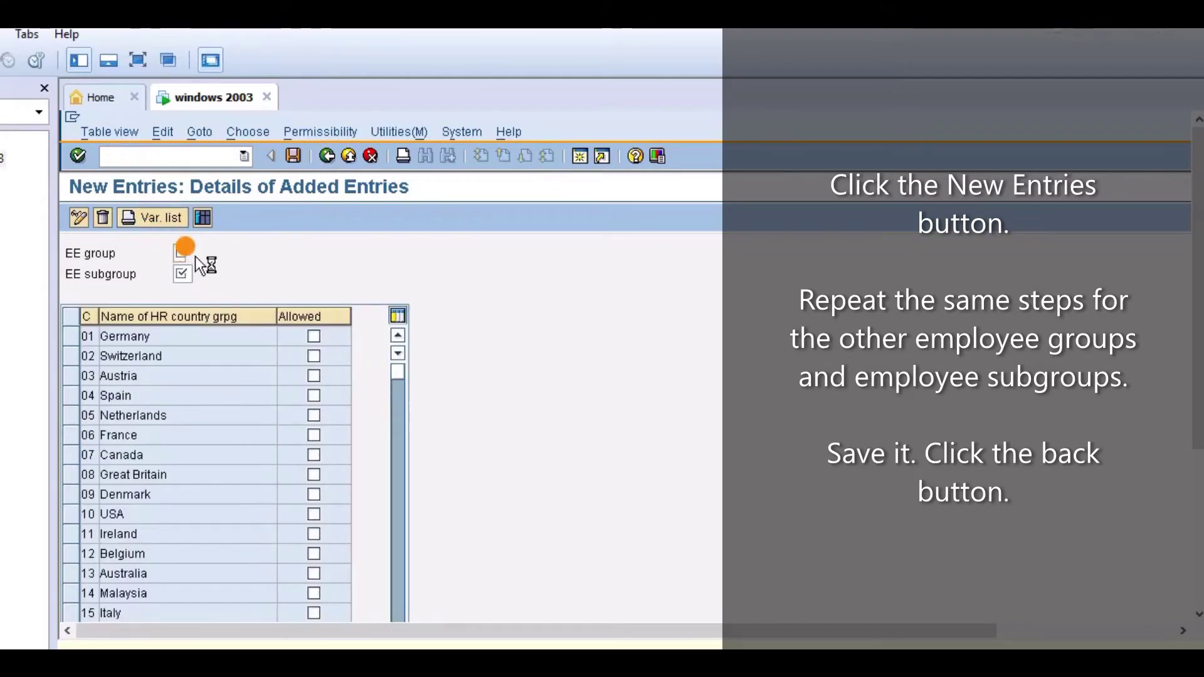
double_click(262, 592)
click(182, 276)
click(201, 278)
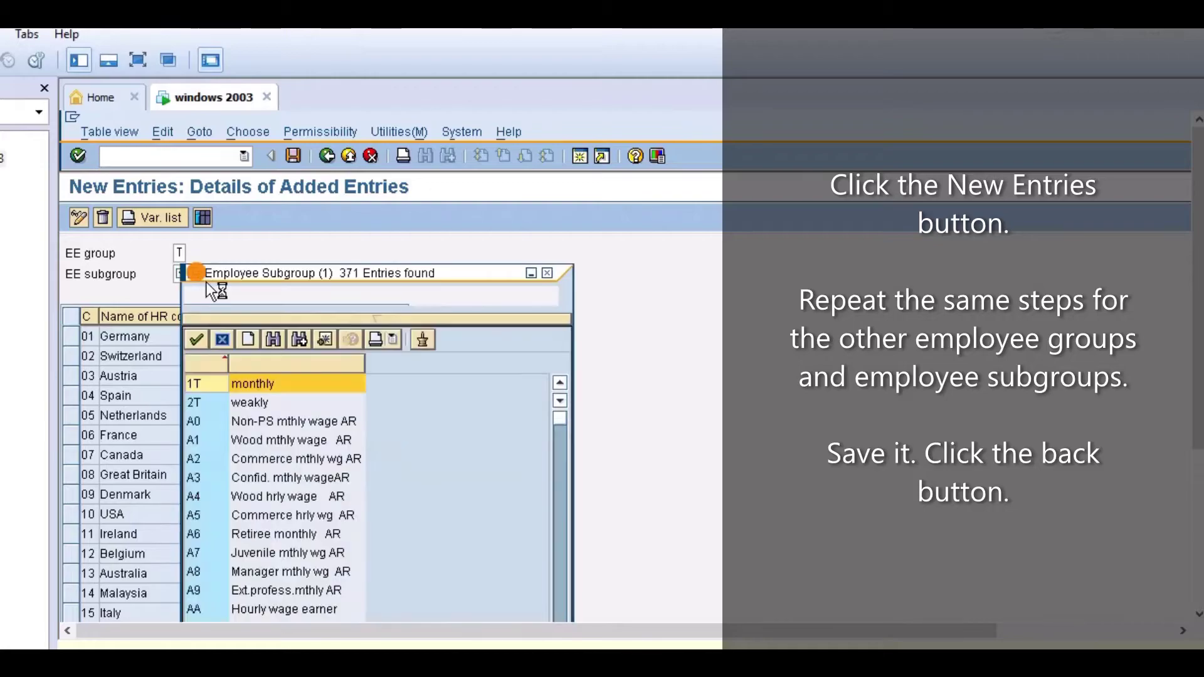
double_click(272, 388)
click(313, 514)
click(289, 159)
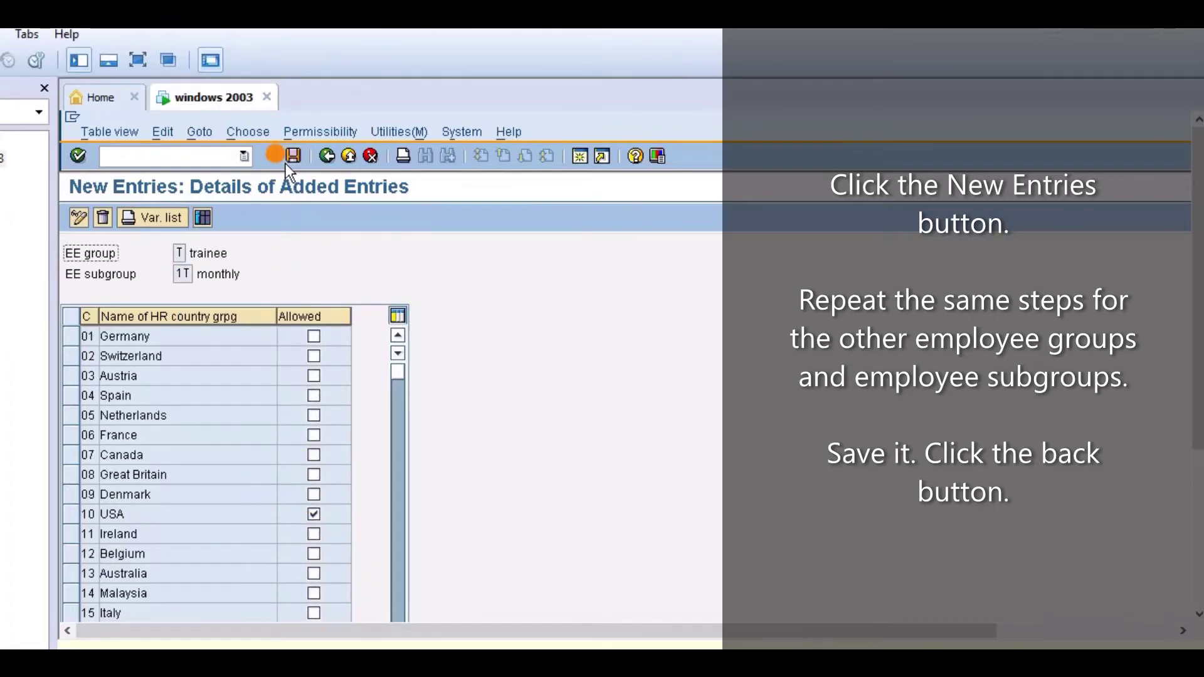
click(324, 158)
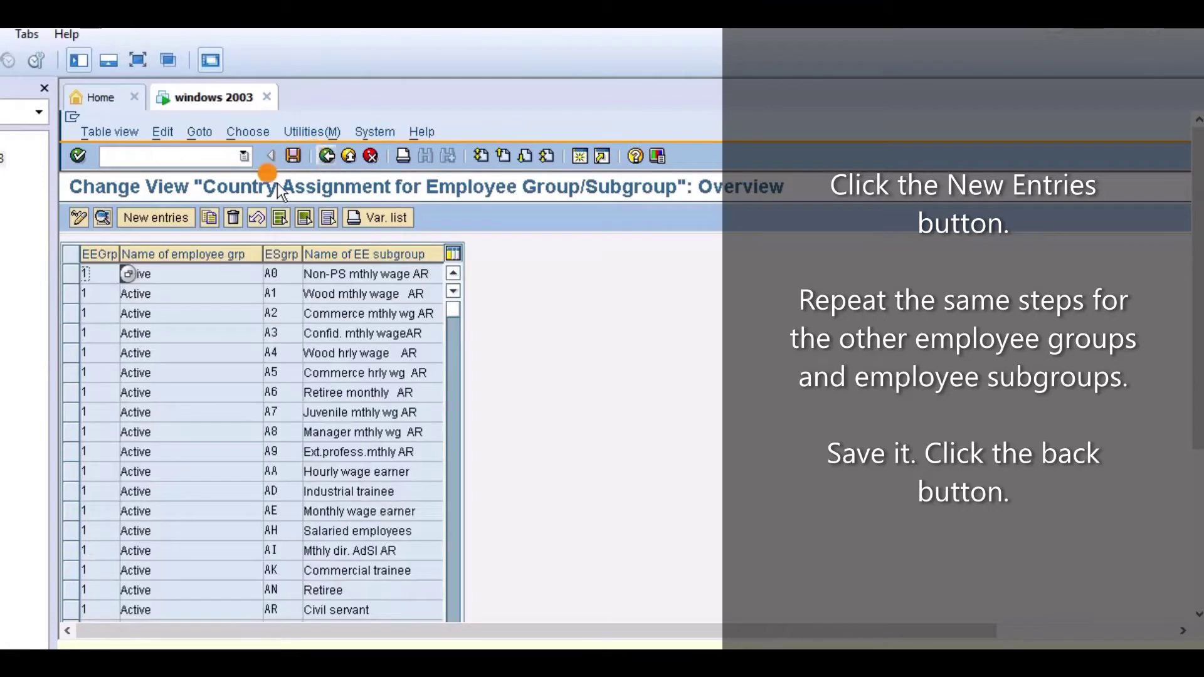
Add and save a trainee group T, subgroup 2T (weakly) entry allowed for USA
click(157, 215)
click(191, 251)
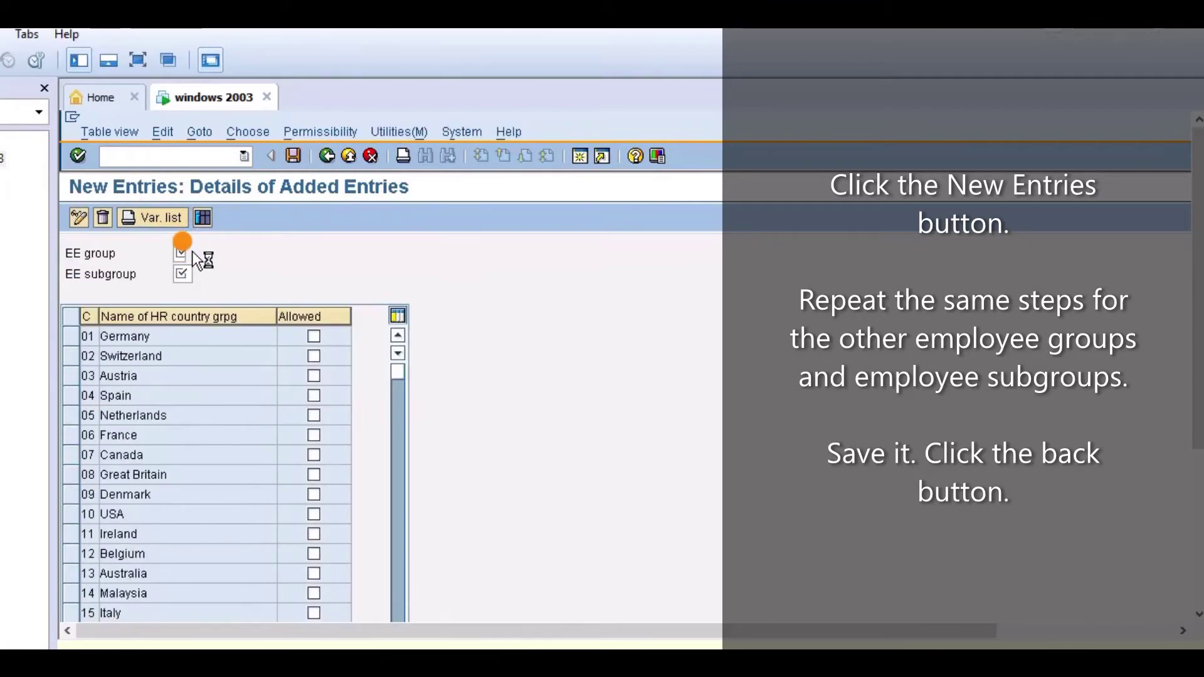
click(257, 592)
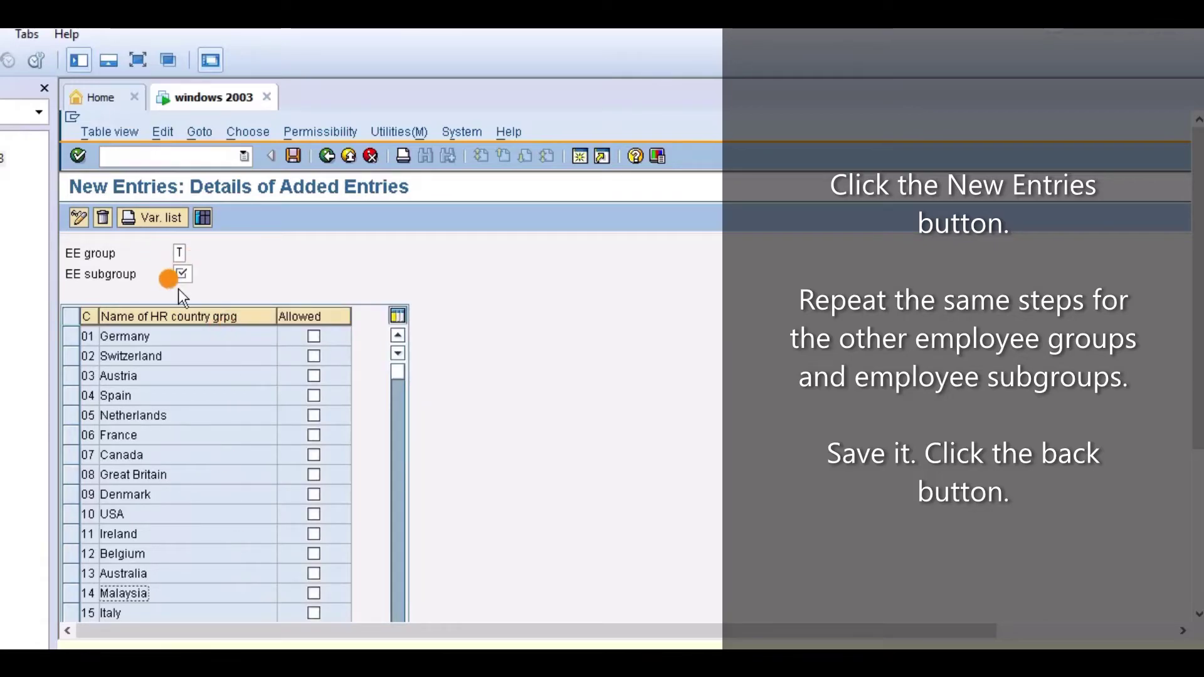
click(202, 275)
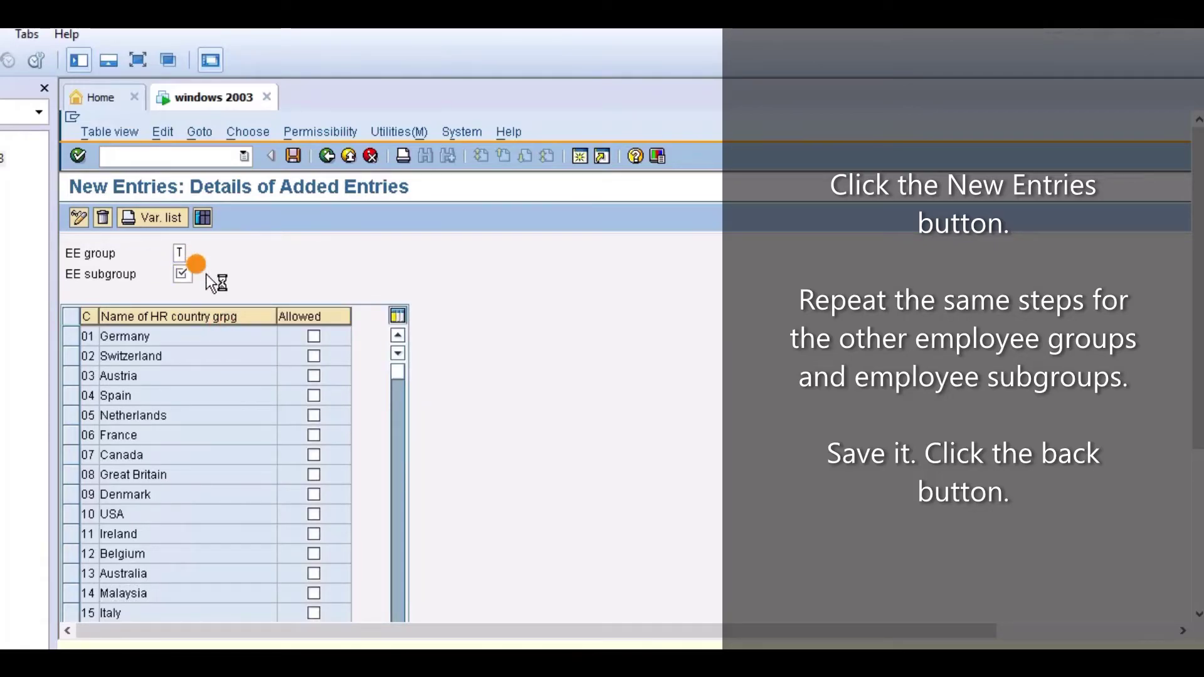
click(246, 406)
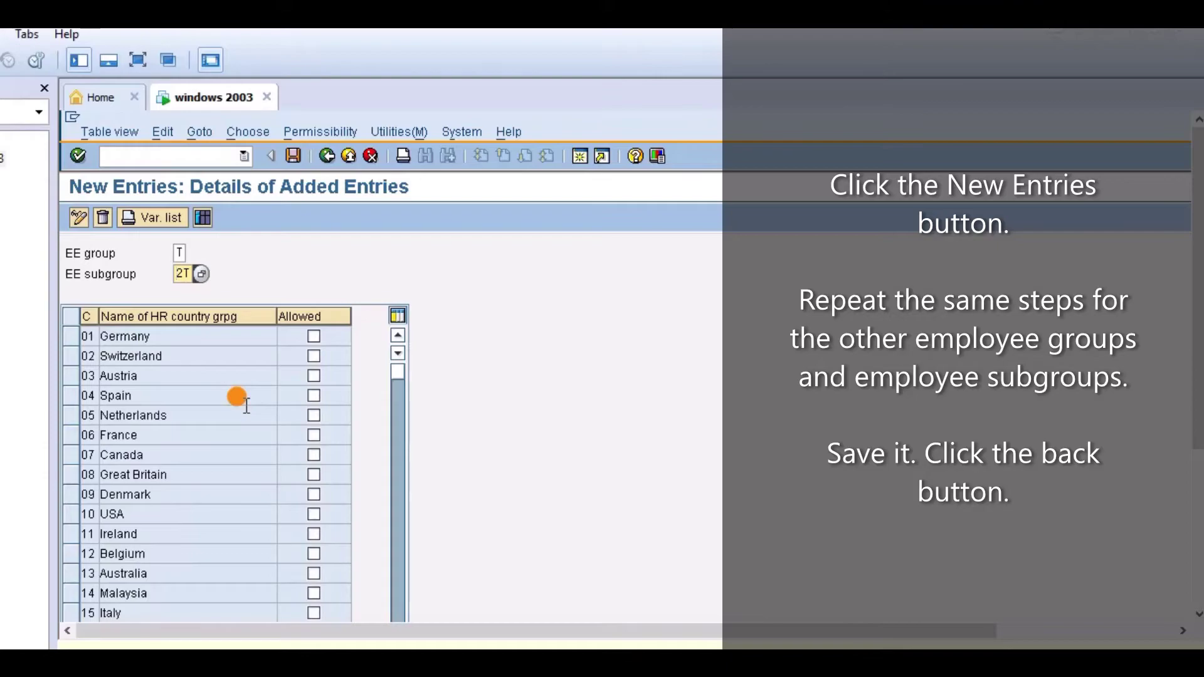
click(313, 513)
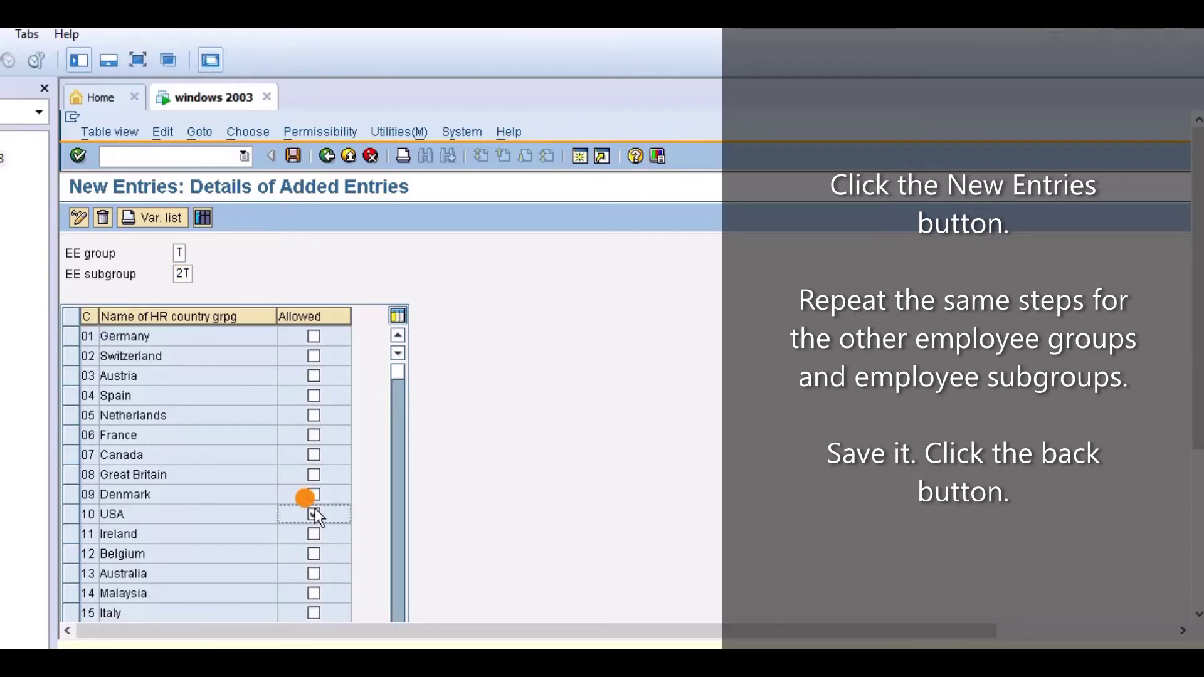
click(295, 155)
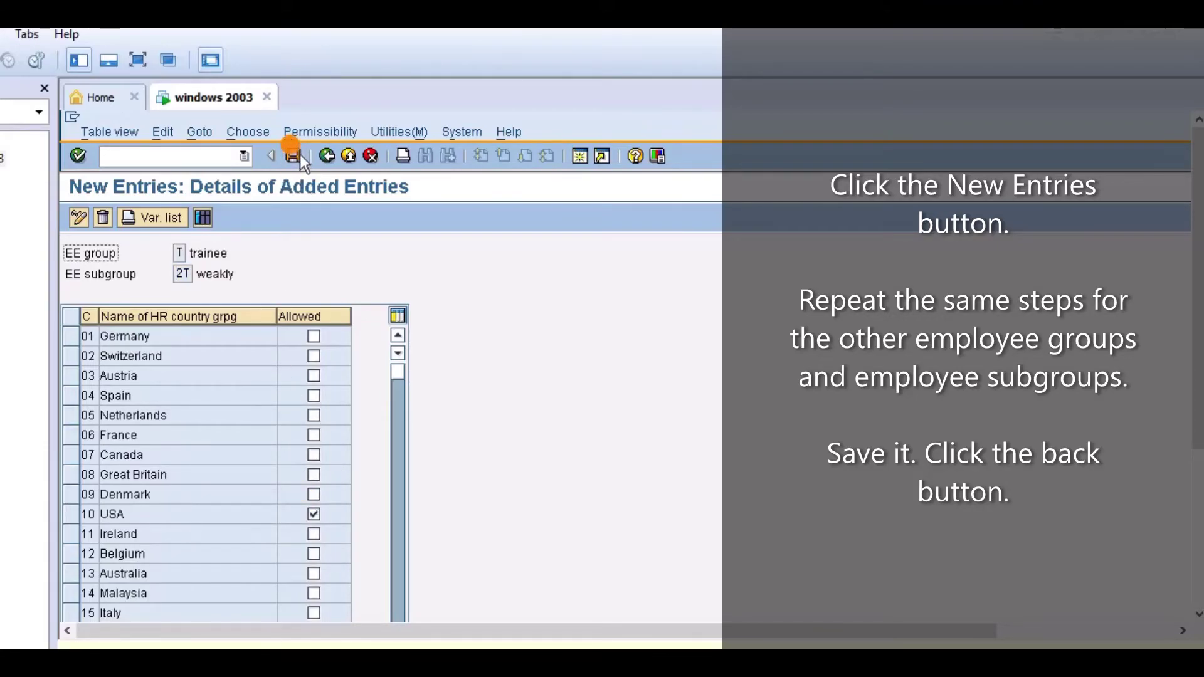
Return to the IMG tree and collapse the Assignment, Definition and Enterprise Structure branches
click(322, 154)
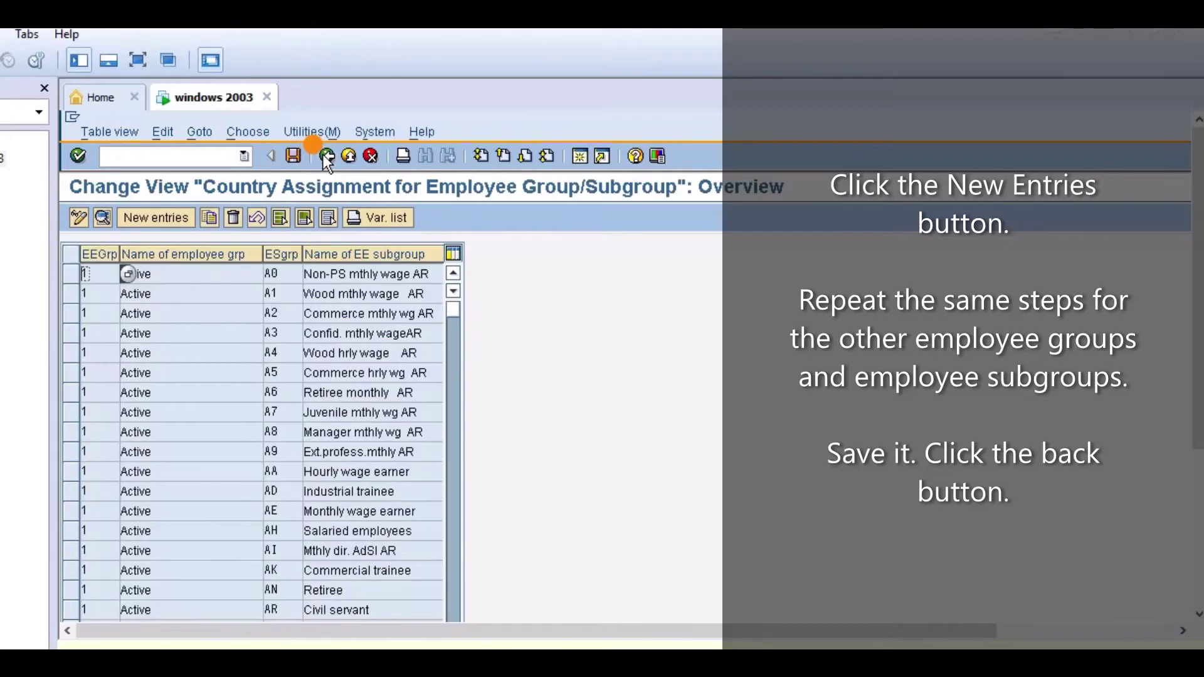
click(322, 154)
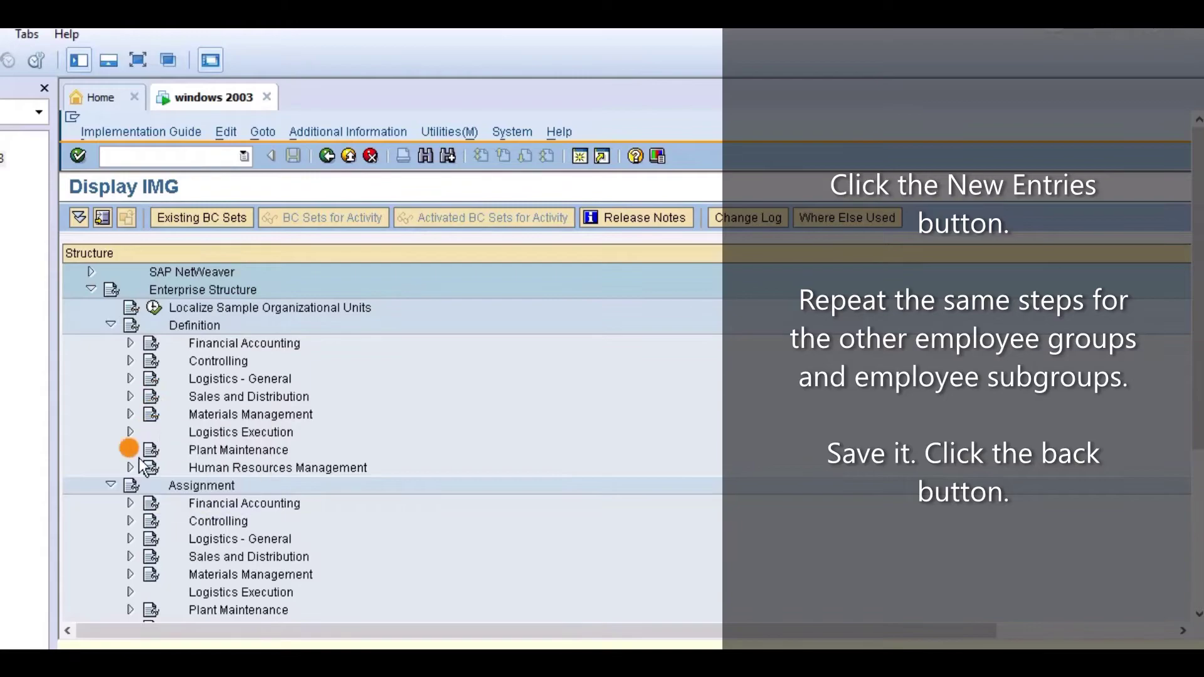
click(111, 485)
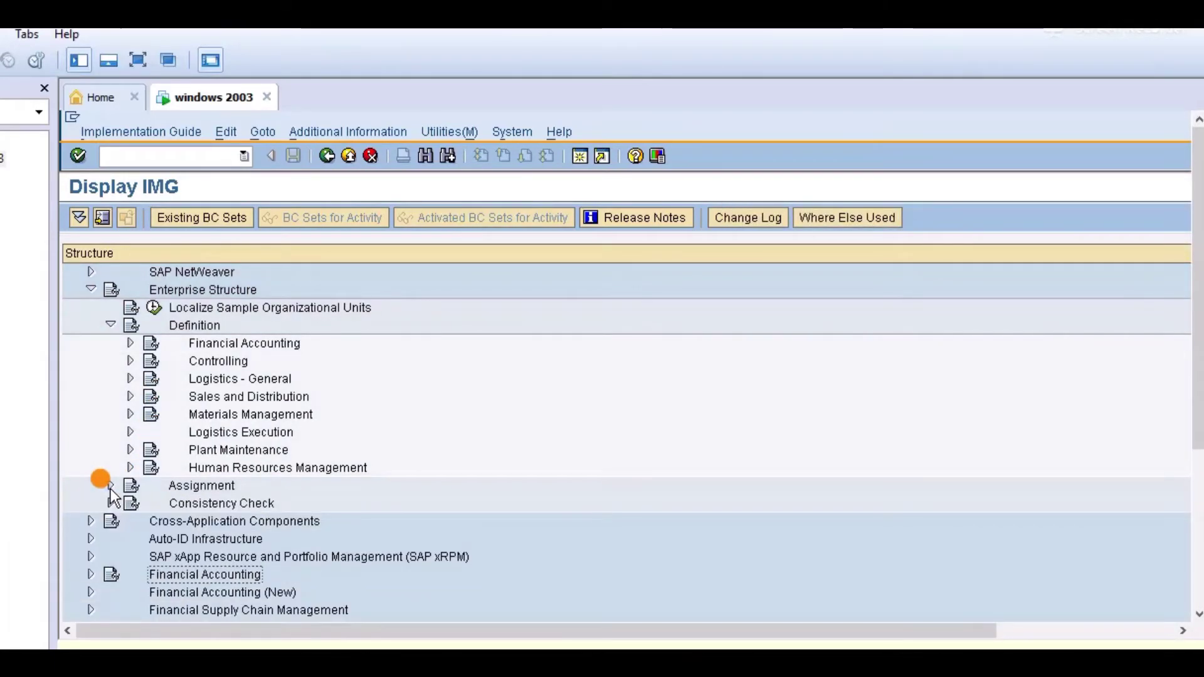
click(111, 326)
click(91, 289)
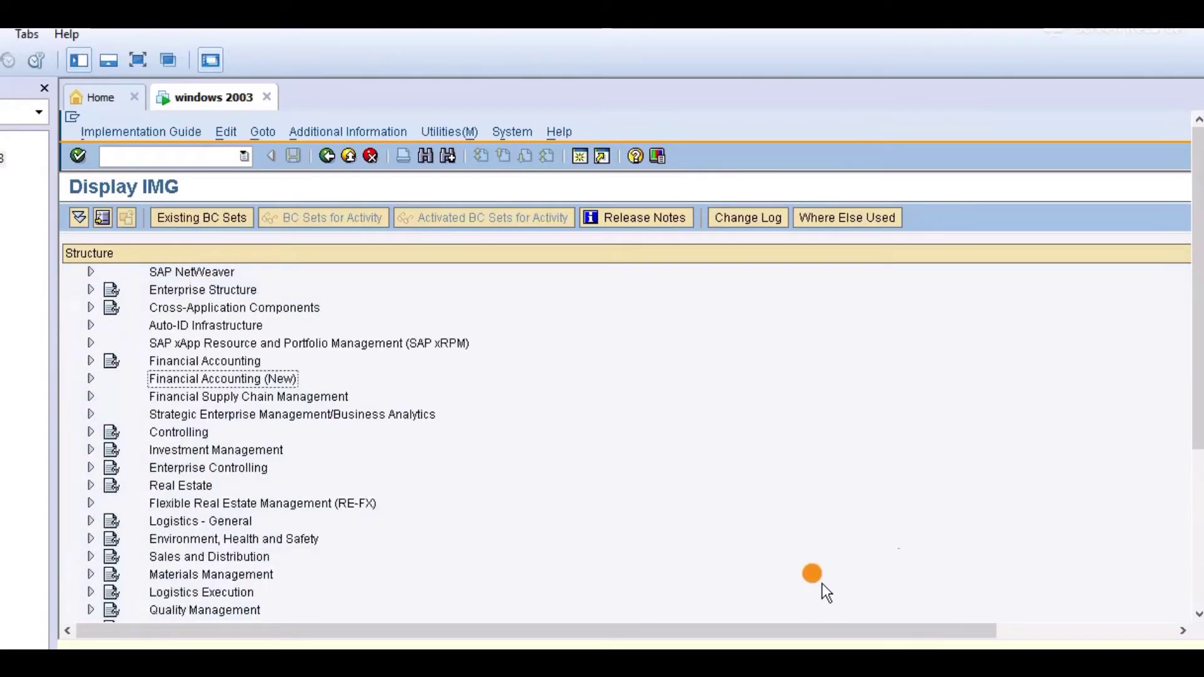
Expand Personnel Management through Personnel Administration and Organizational Data to Organizational Assignment
drag(1199, 403, 1199, 572)
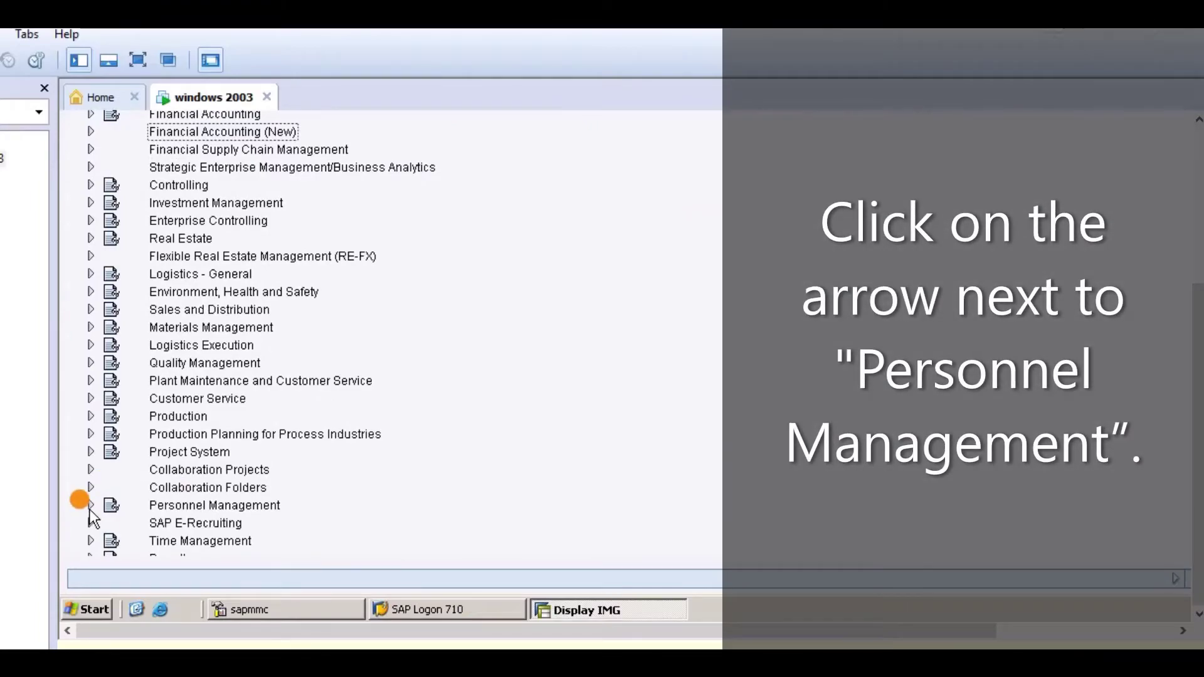
click(90, 506)
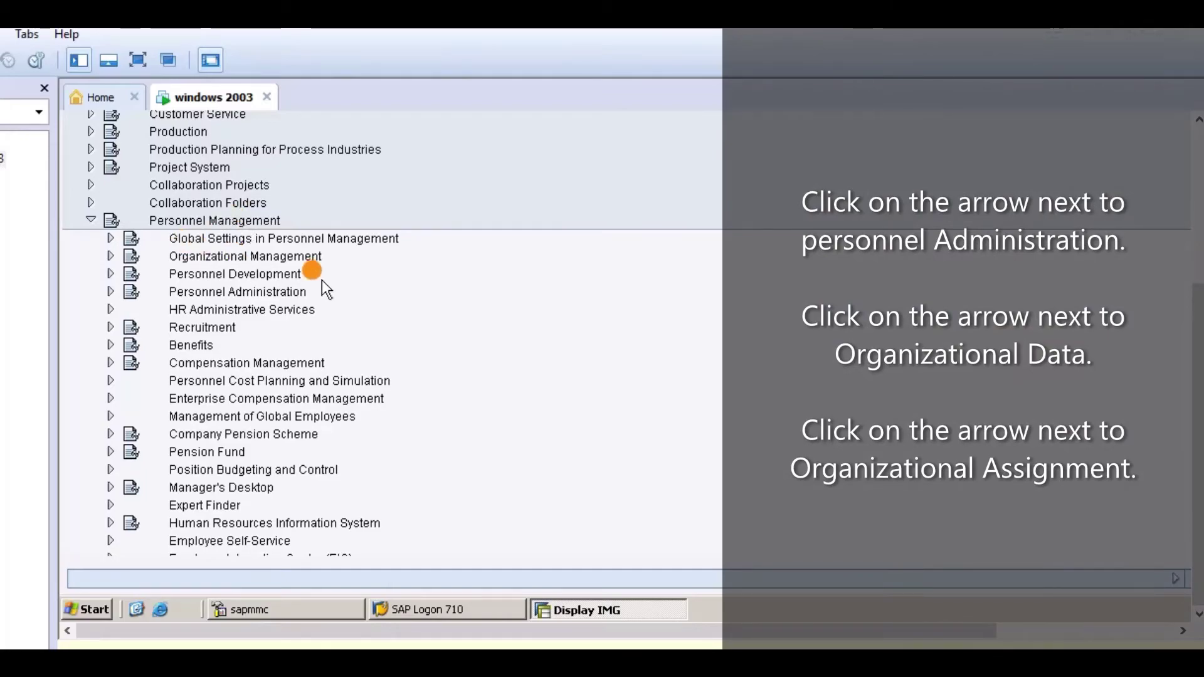
click(111, 291)
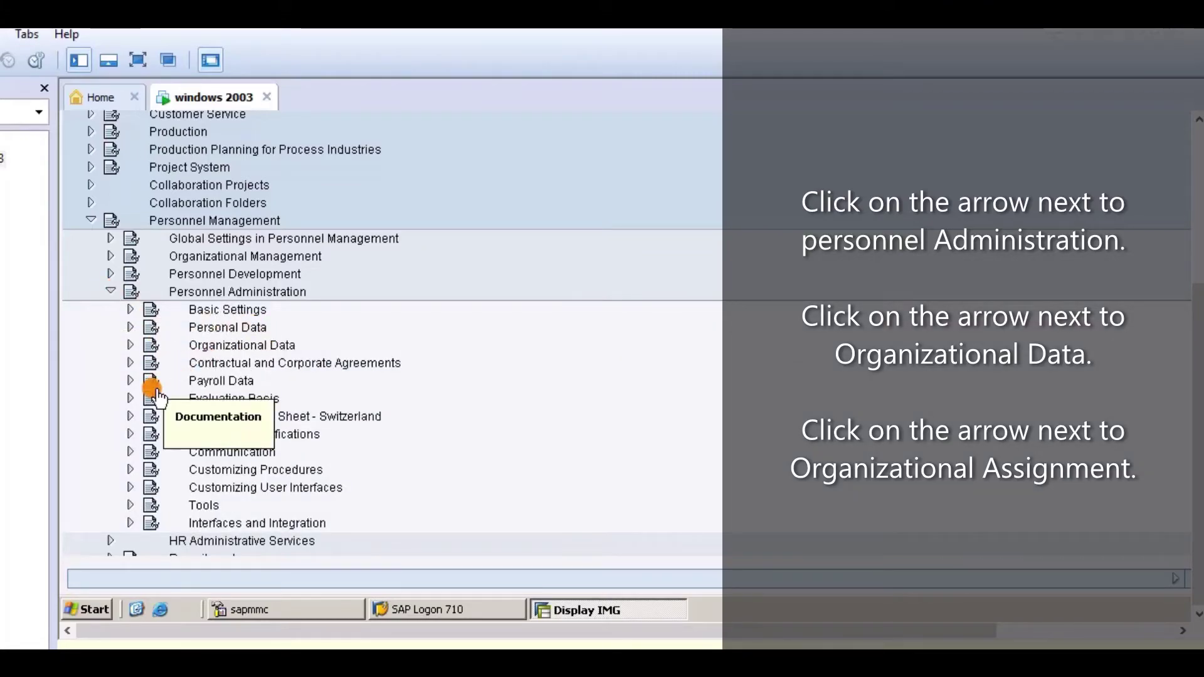
click(131, 346)
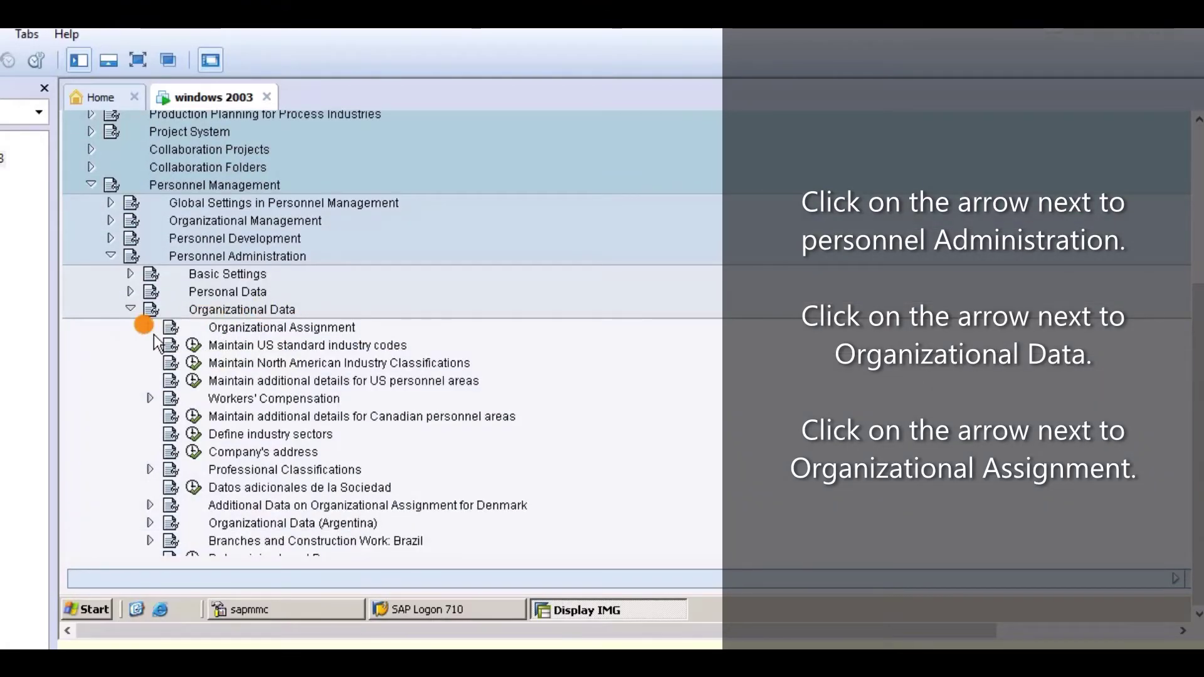
click(150, 327)
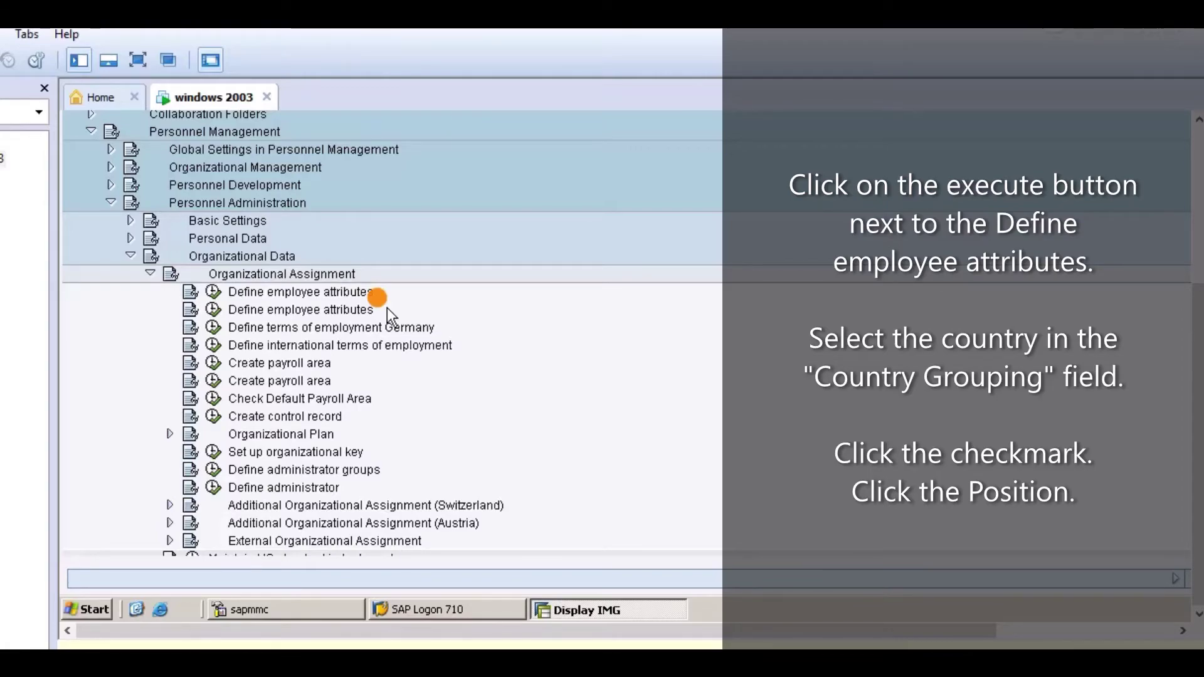
Execute Define employee attributes for country grouping 10 USA to open its grouping table
click(213, 292)
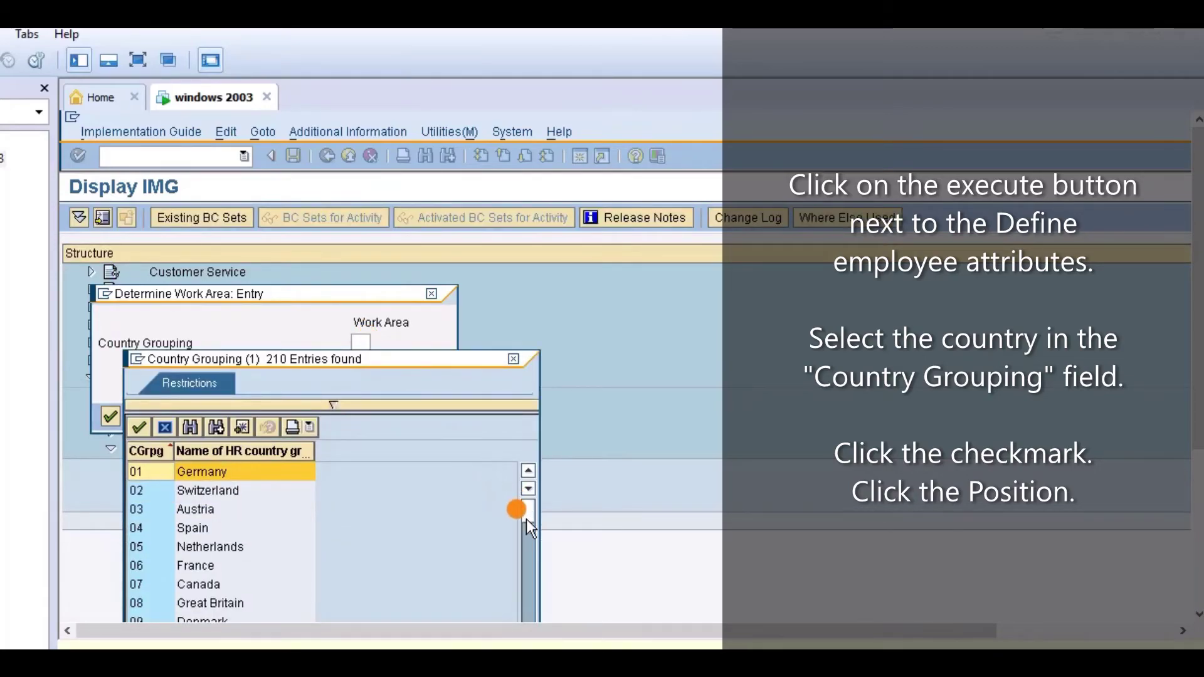
click(526, 538)
scroll(144, 532, up, 1)
click(145, 533)
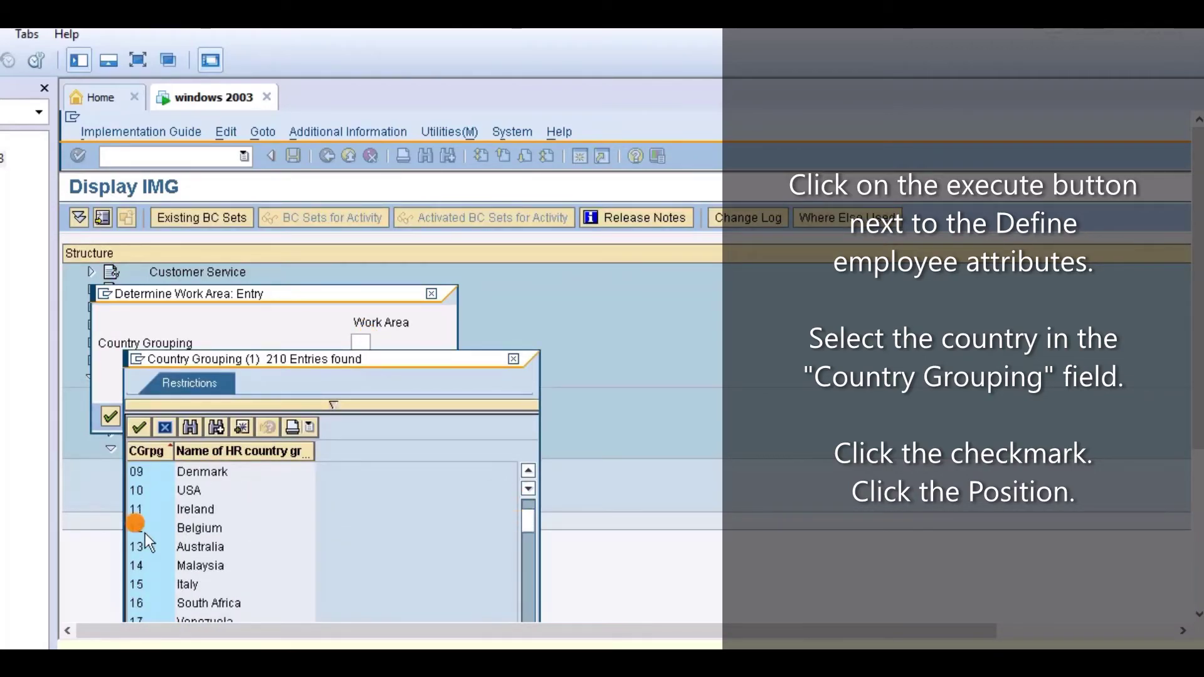
double_click(188, 491)
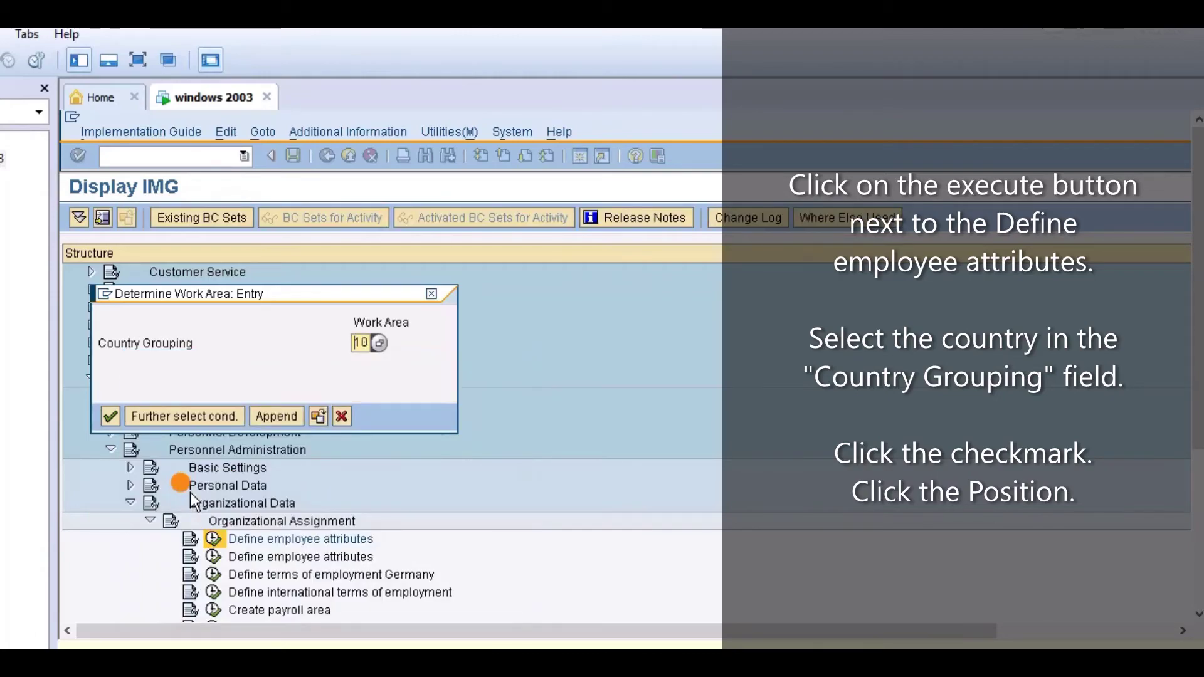
click(108, 415)
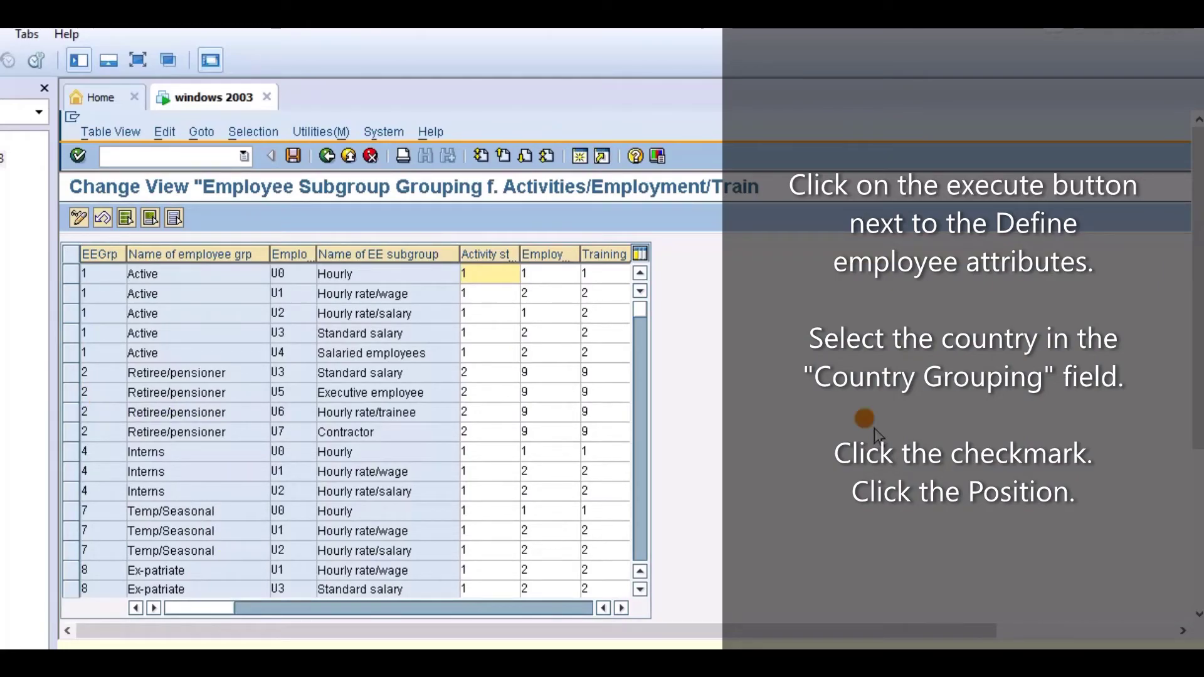
Position the grouping table at employee group R to show rows R1, R2, 1T and 2T
click(1199, 515)
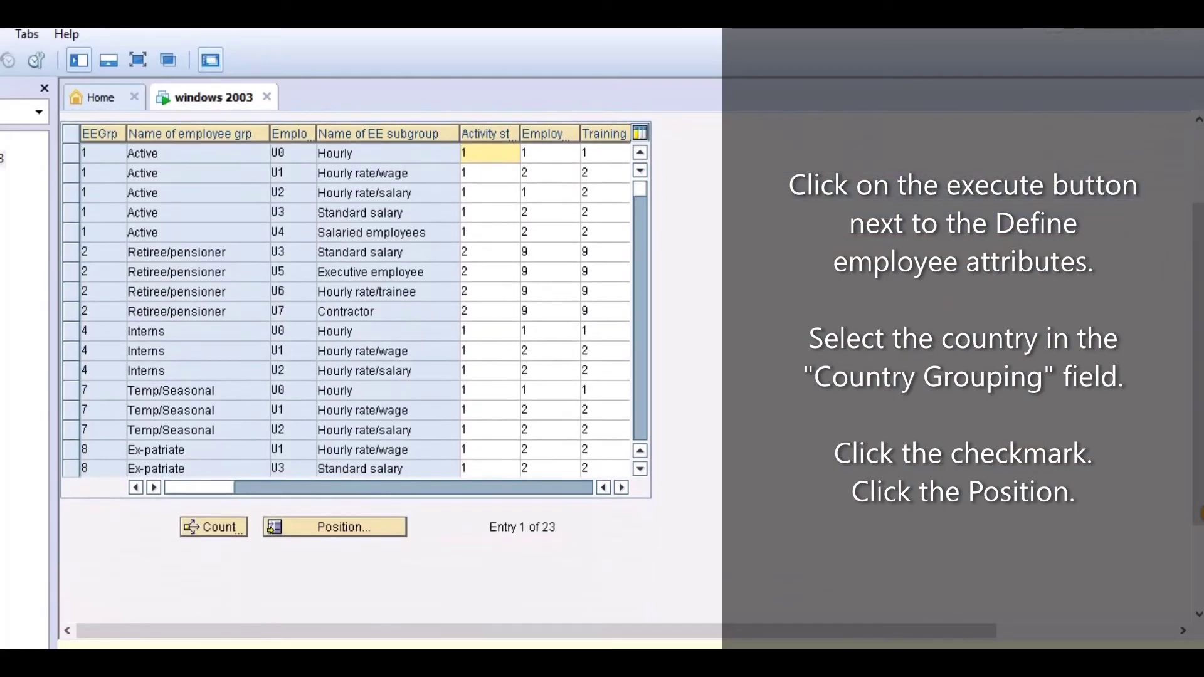
click(362, 527)
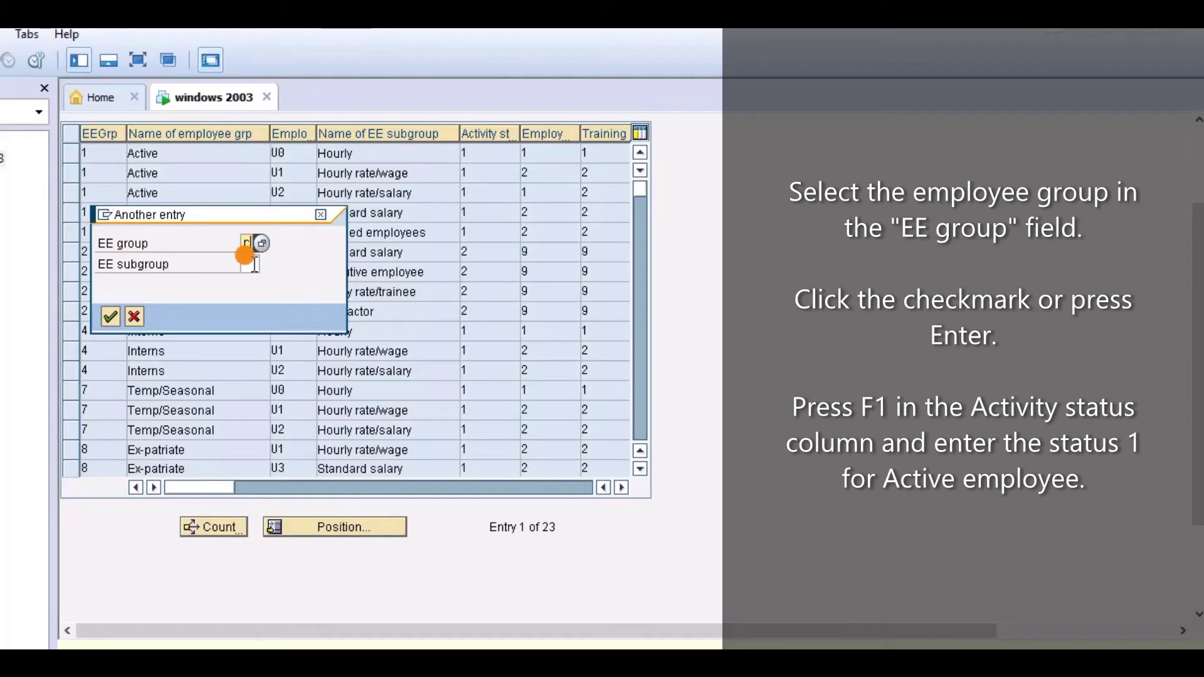
text(r)
click(111, 319)
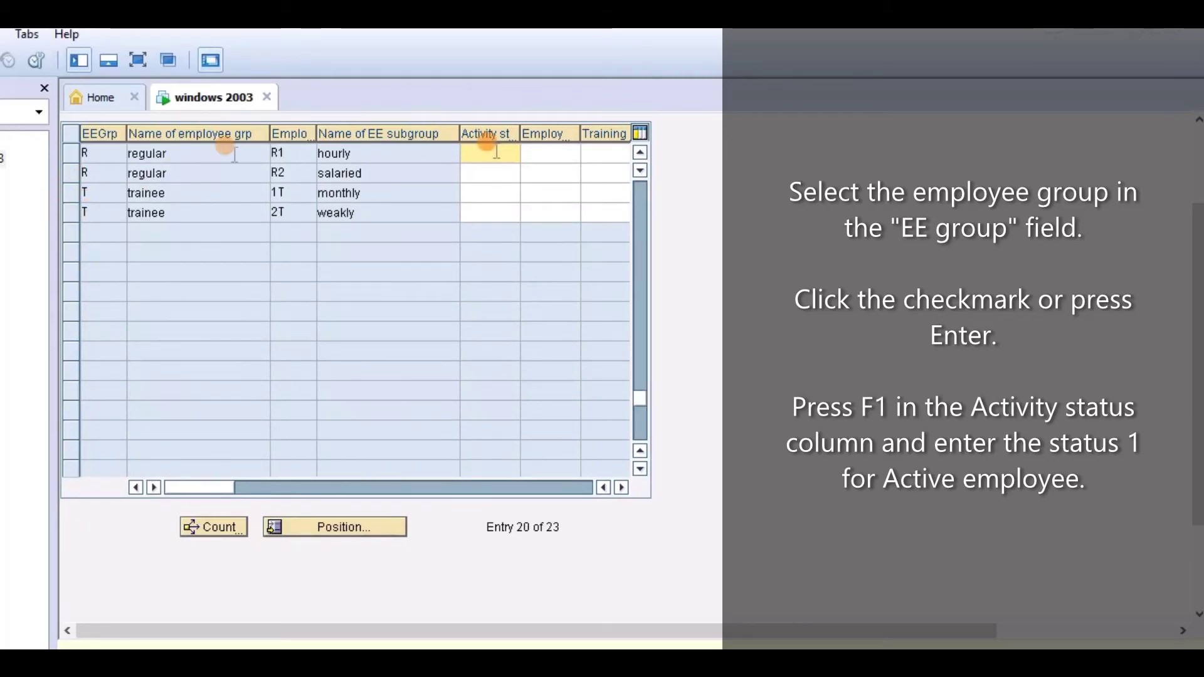
Give the hourly R1 row activity 1, employment 2 and training 9, reviewing each status code list
key(F1)
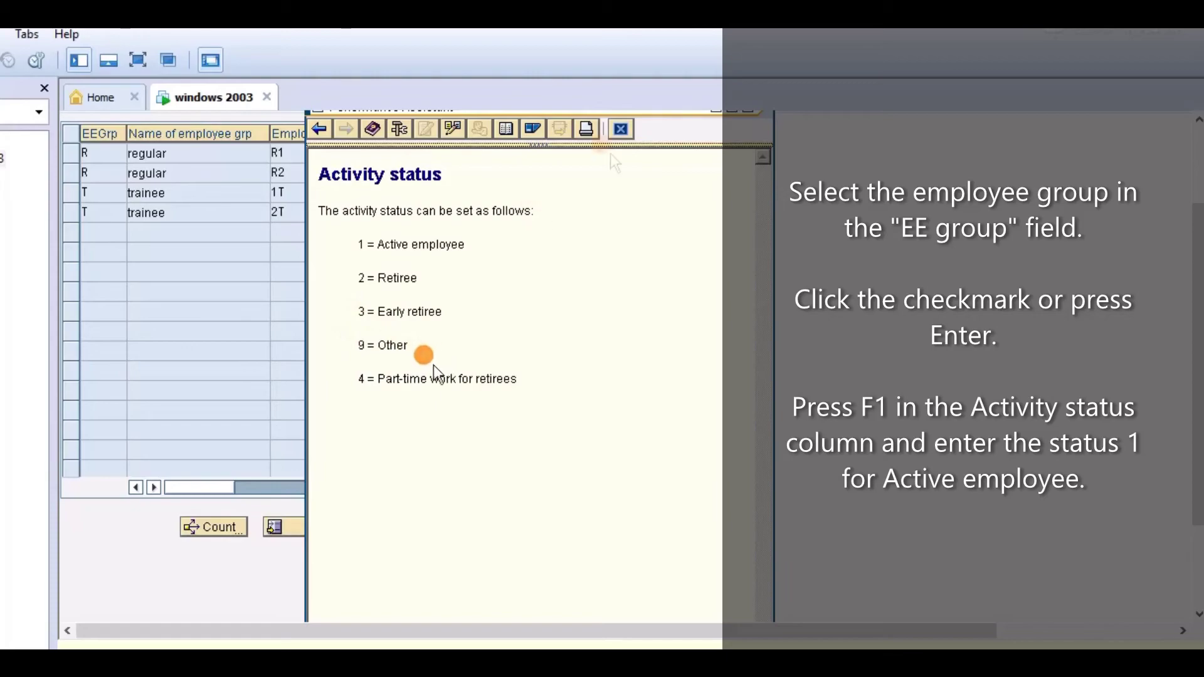
click(621, 129)
text(1)
click(545, 153)
text(2)
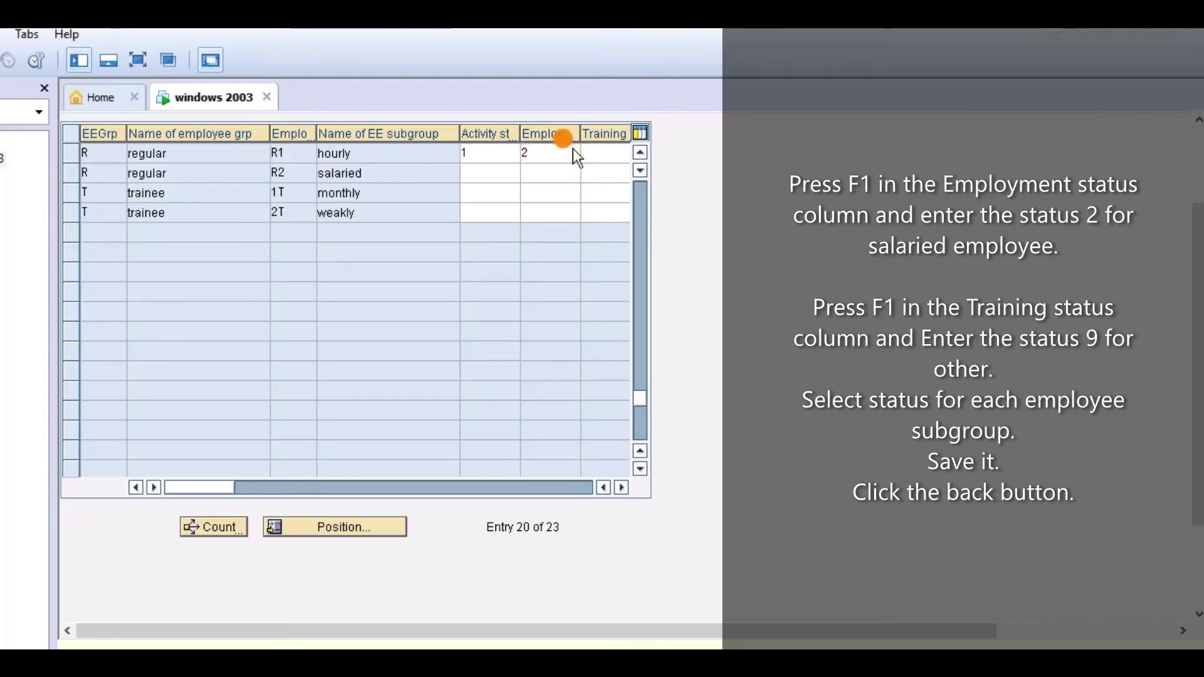
key(F1)
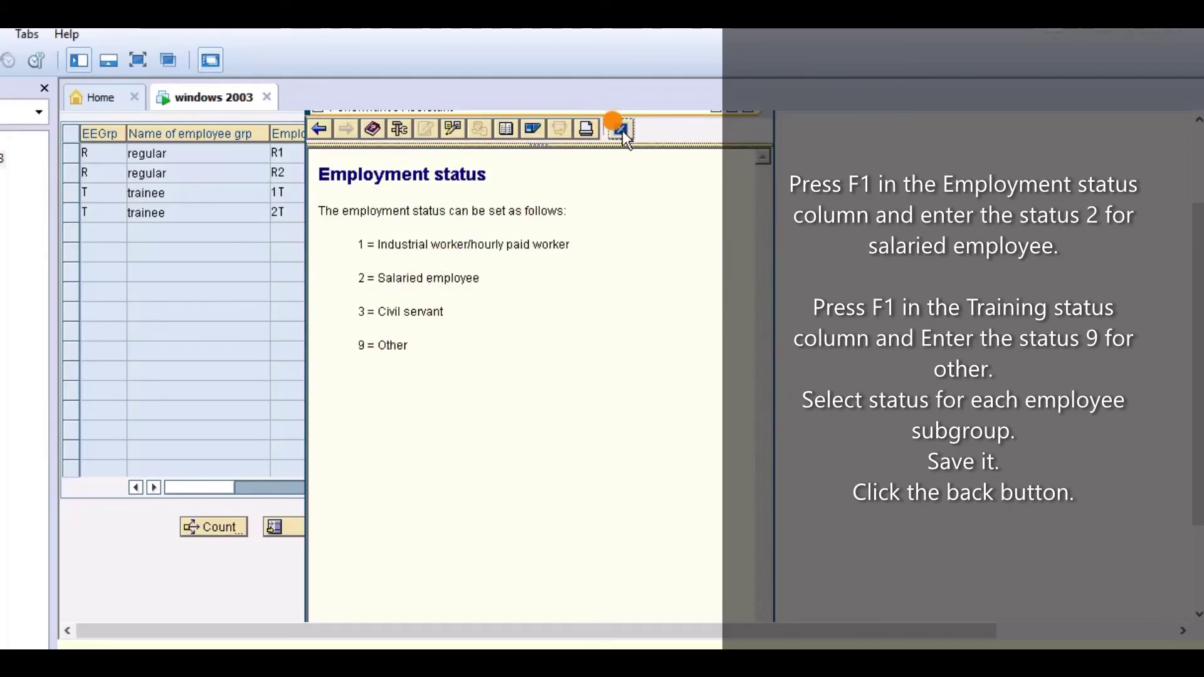
click(622, 130)
click(598, 154)
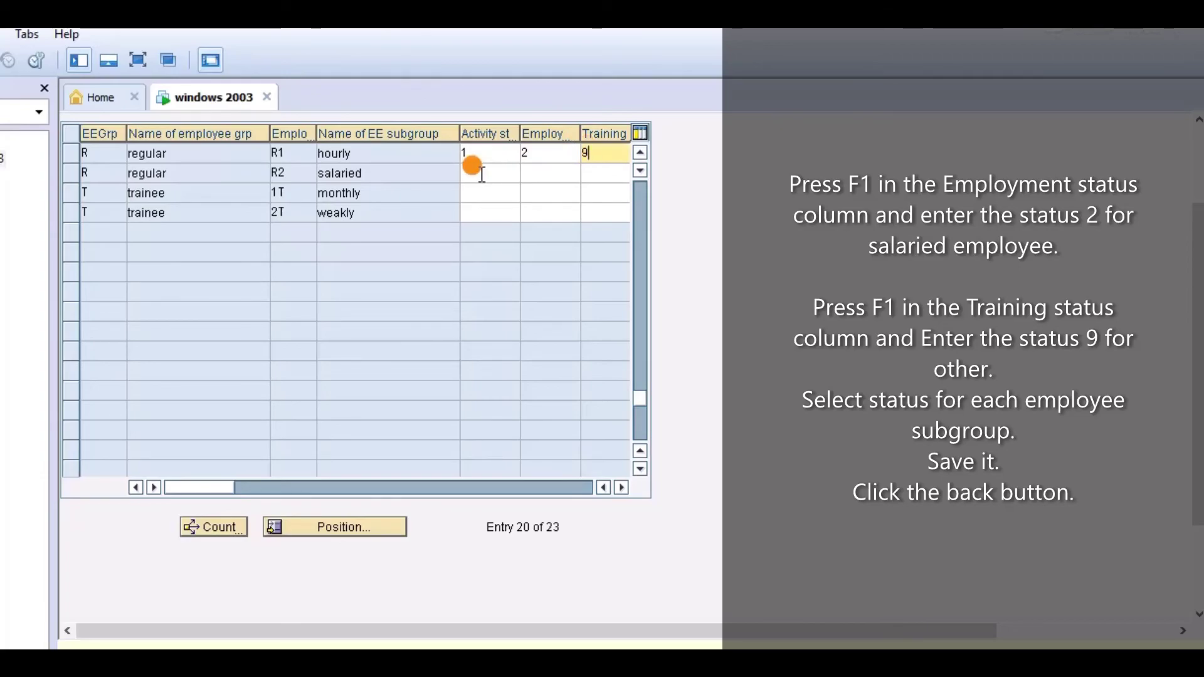
key(Return)
key(F1)
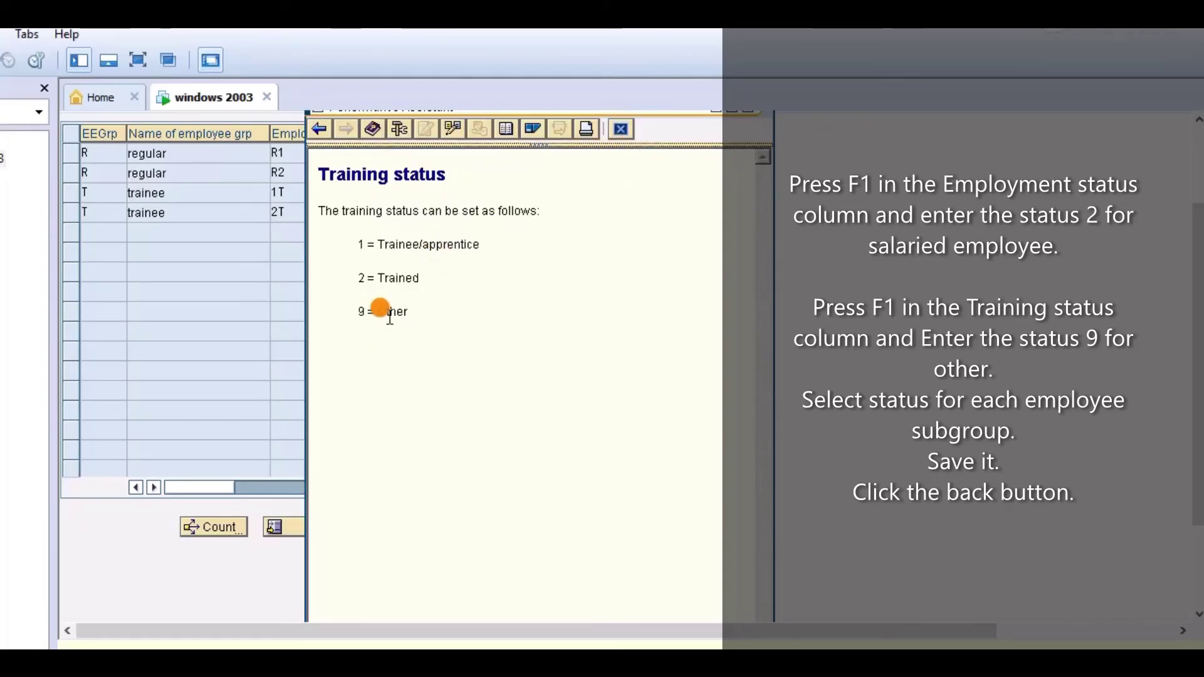
click(622, 129)
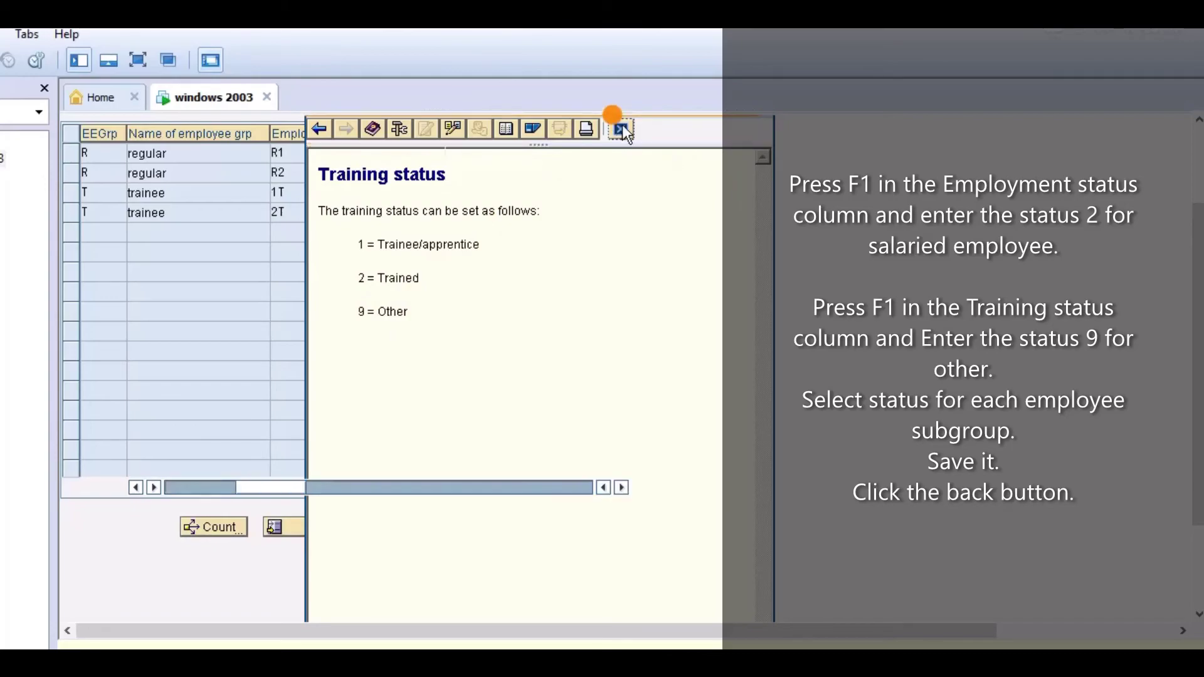
Set the salaried R2 row to activity 1, employment 2 and training 9
click(345, 173)
text(1)
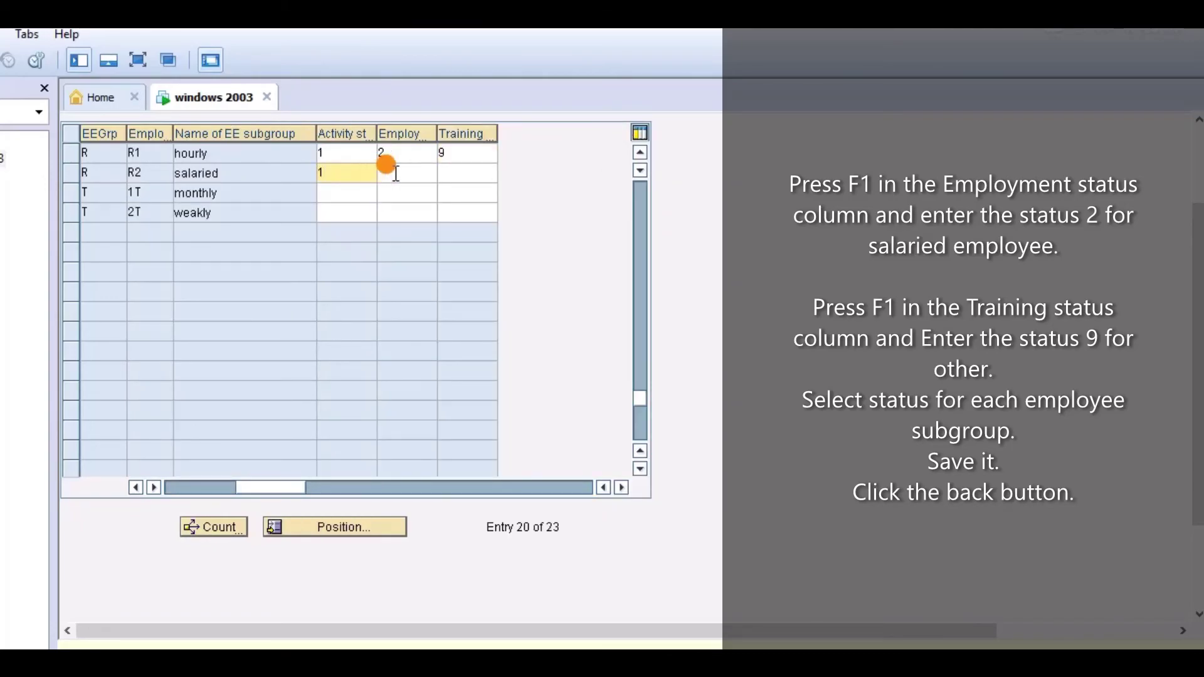
click(396, 174)
text(2)
click(461, 176)
text(9)
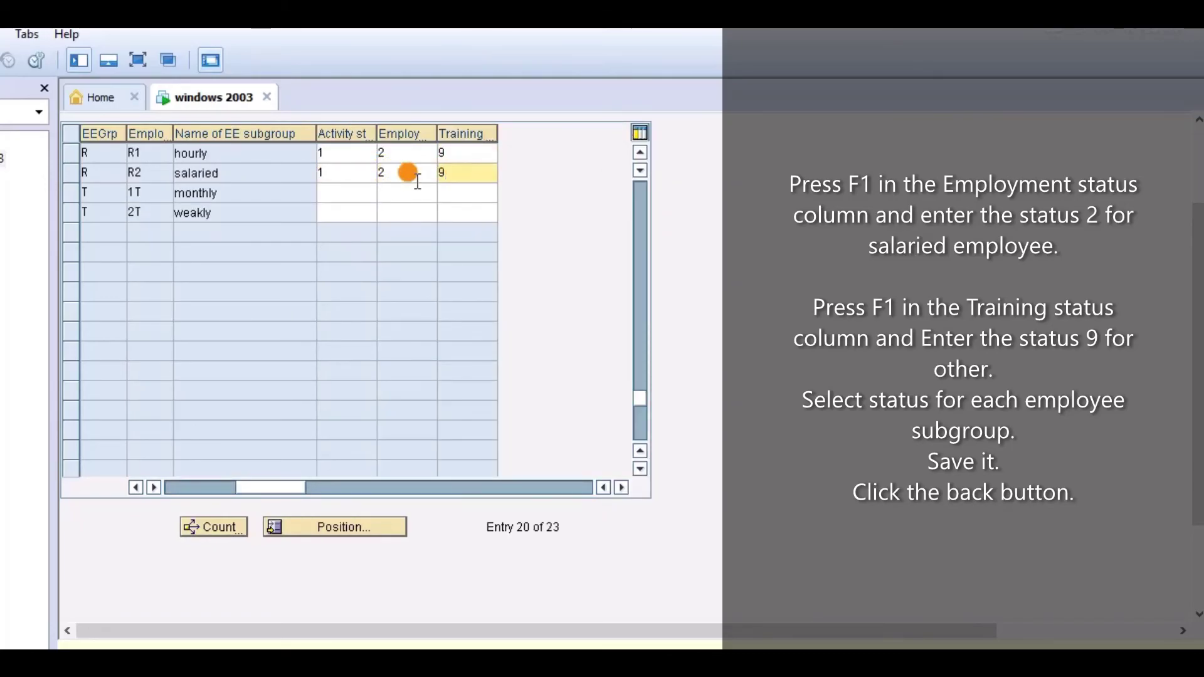
Set the monthly 1T and weakly 2T rows to activity 1, employment 2 and training 9
click(338, 190)
text(1)
click(393, 190)
text(2)
click(452, 189)
click(338, 212)
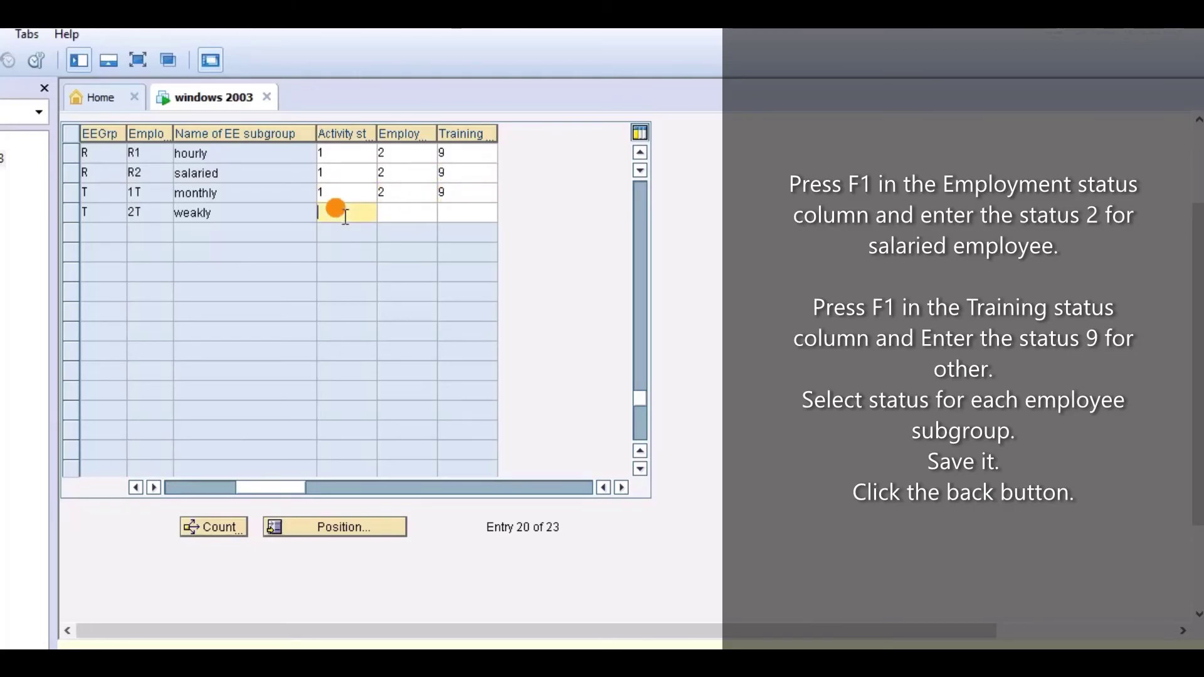
click(391, 211)
click(445, 213)
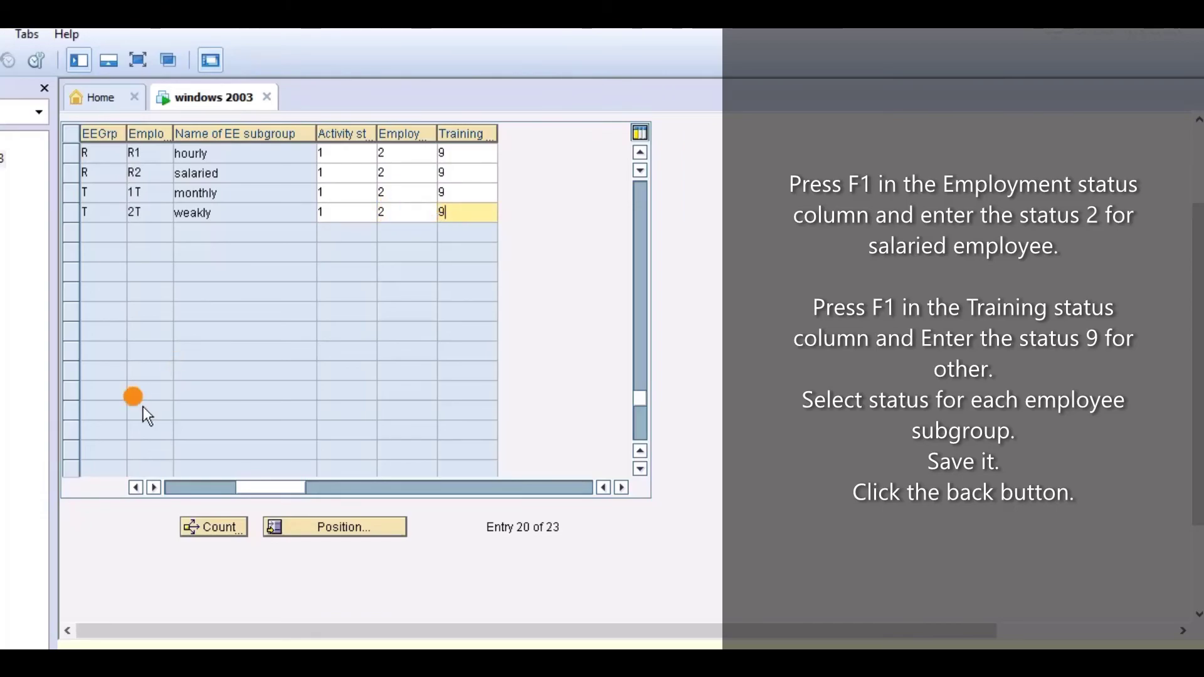
scroll(552, 412, up, 2)
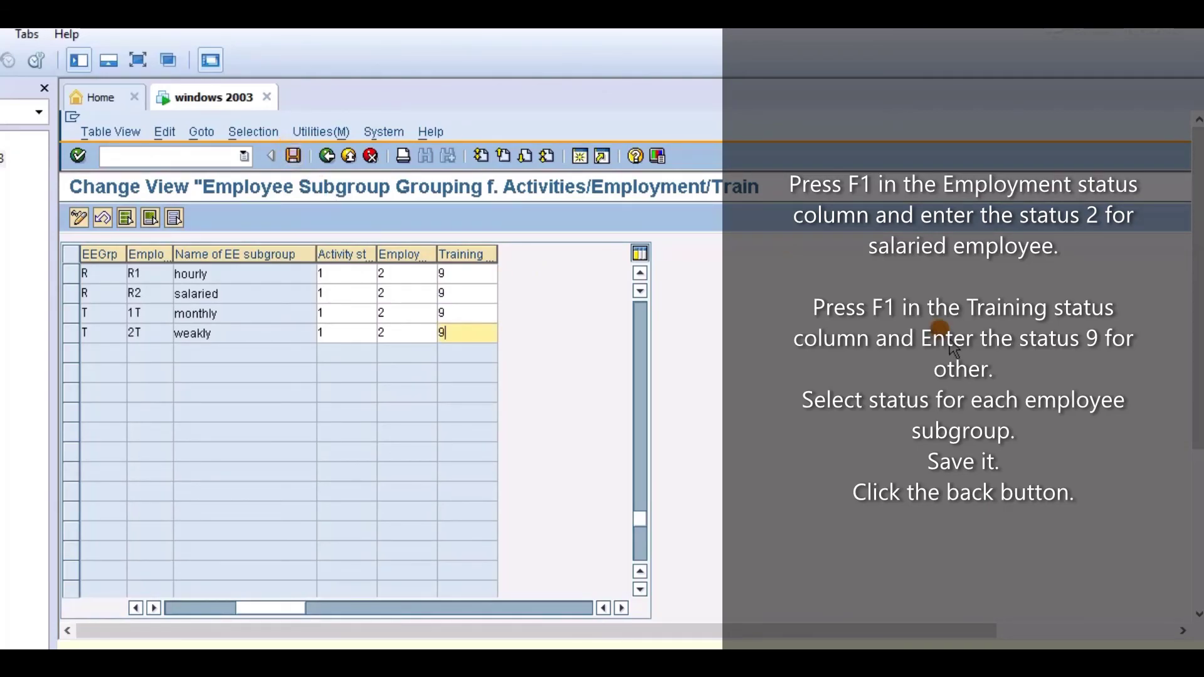
Leave the grouping table, collapse the Personnel Management branches, and back out to Customizing: Execute Project
drag(1191, 285, 1180, 254)
click(329, 155)
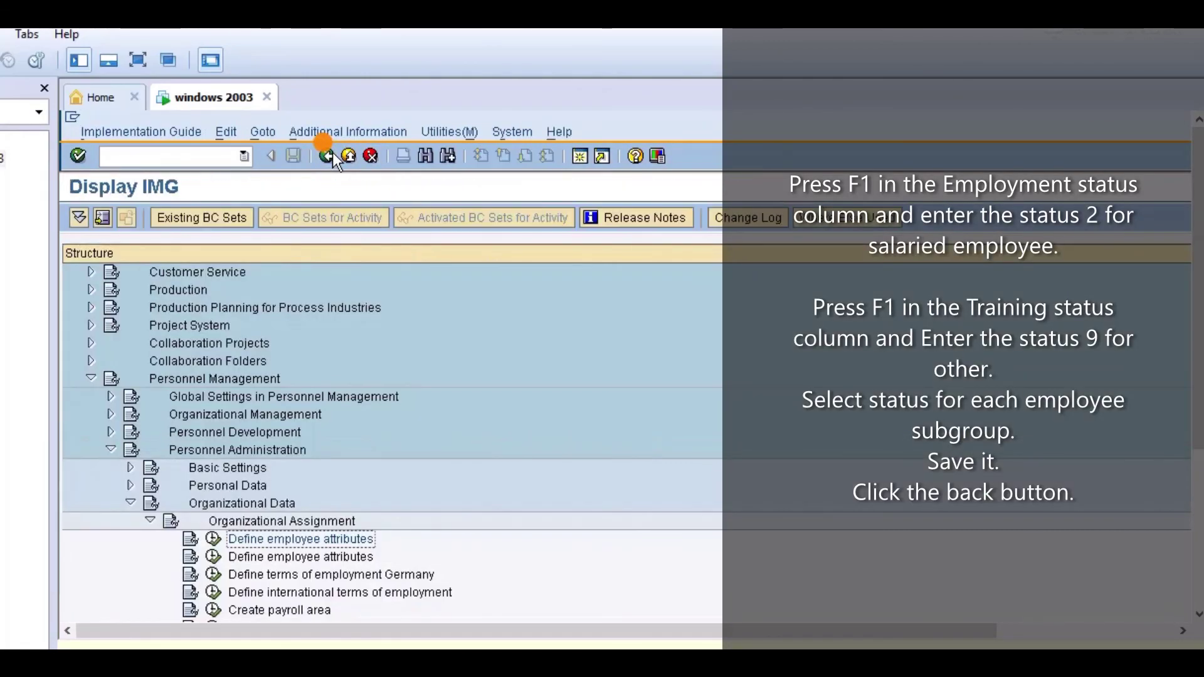
click(131, 467)
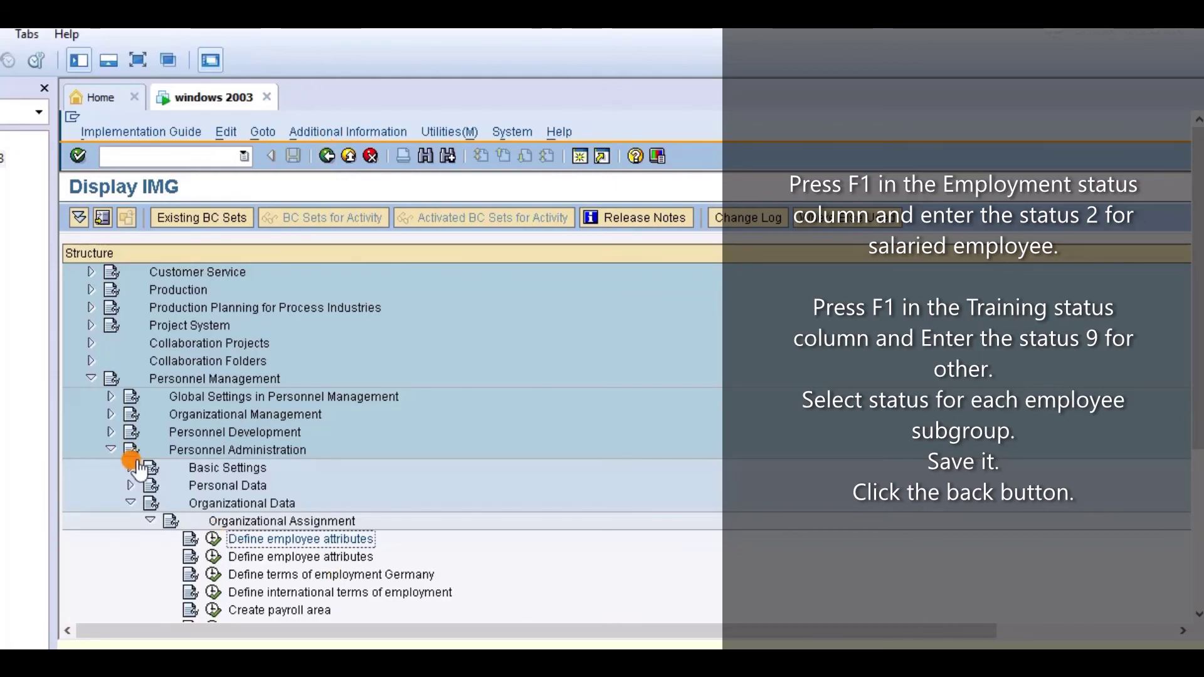
click(151, 521)
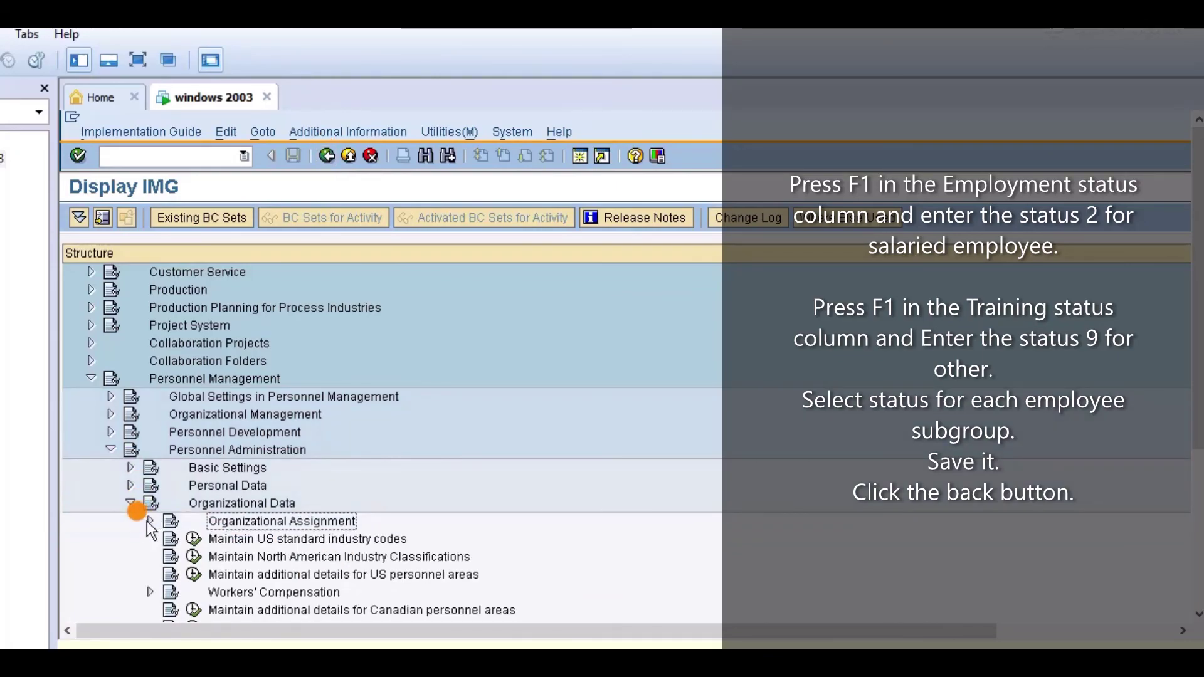
click(130, 502)
click(110, 450)
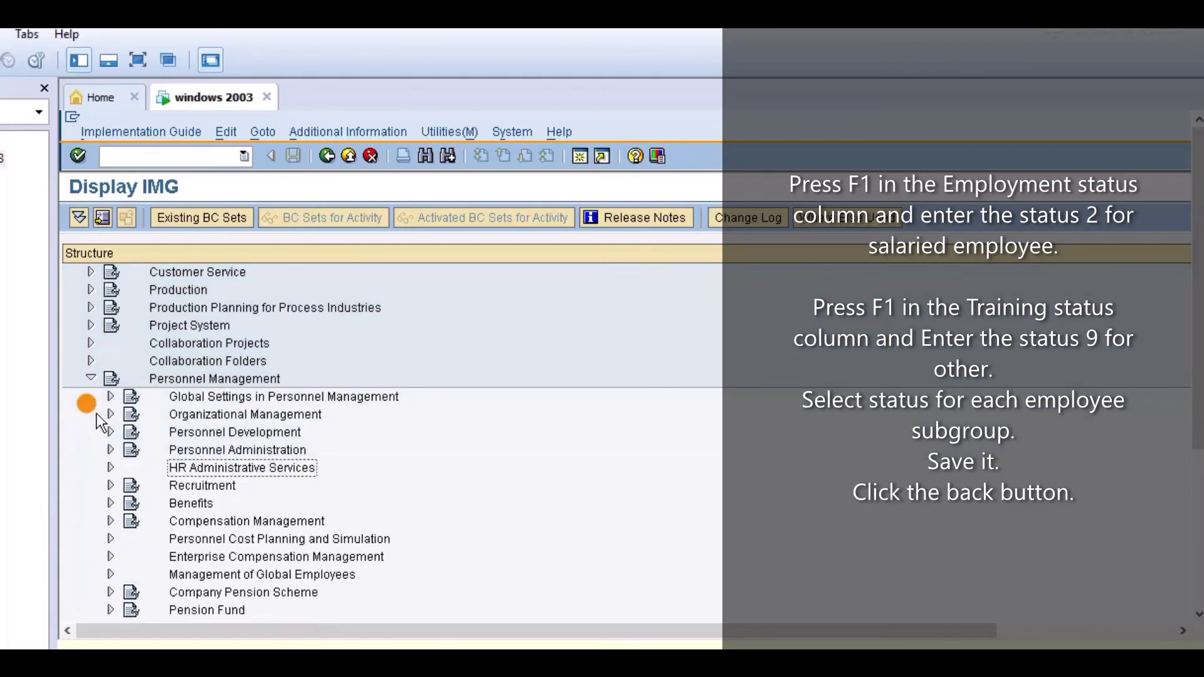
click(92, 379)
click(327, 155)
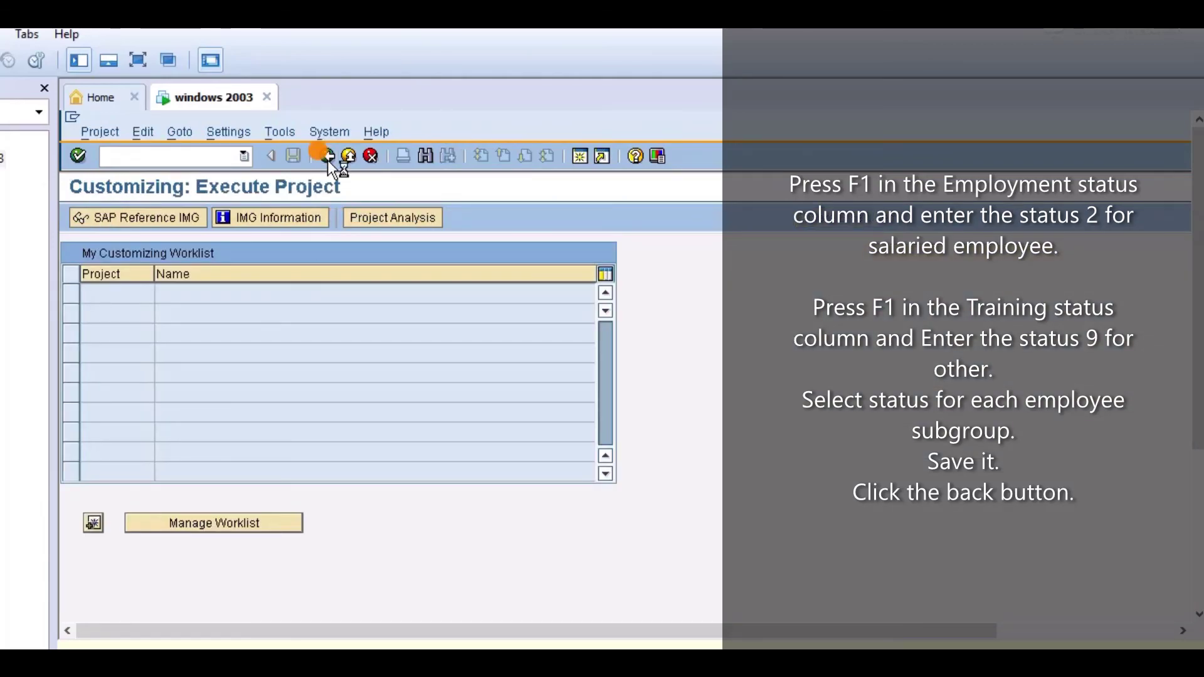